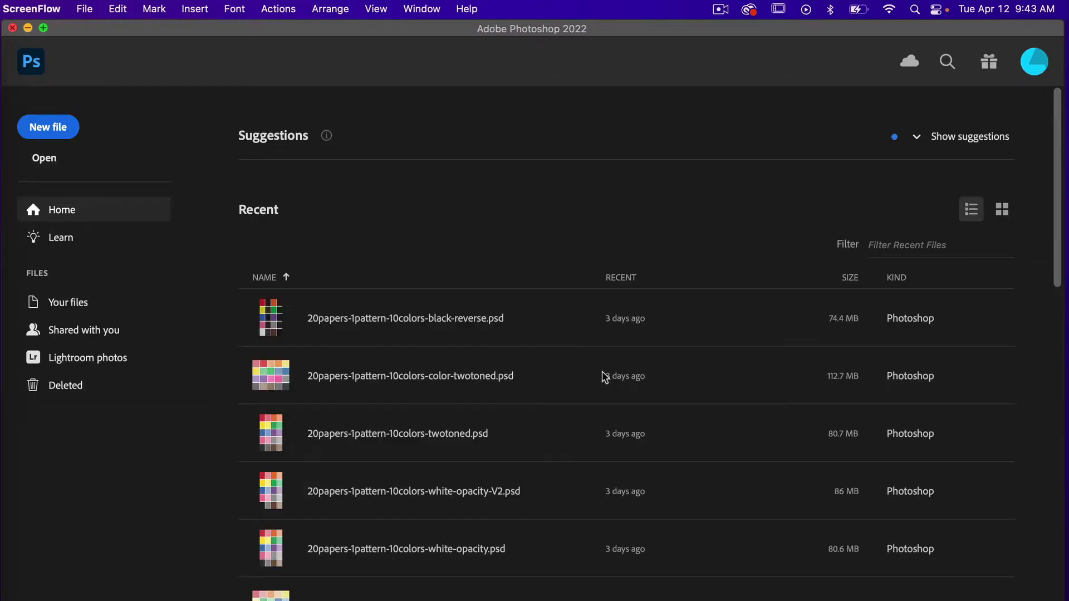
Create a transparent 1200 × 1200 px document at 300 pixels/inch and add a guide layout of 2 columns and 2 rows
click(63, 133)
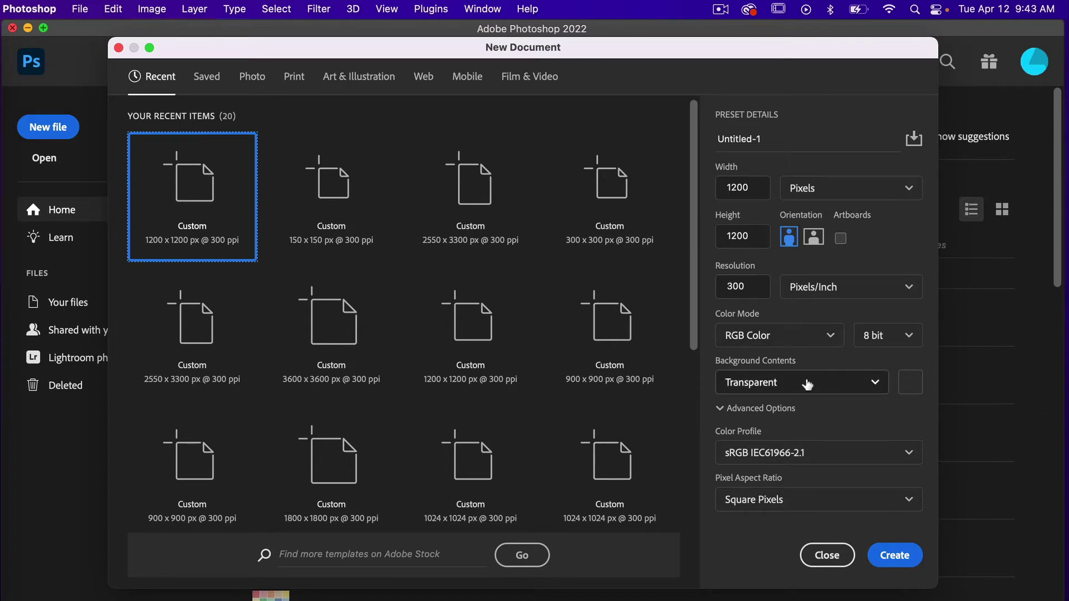
click(895, 556)
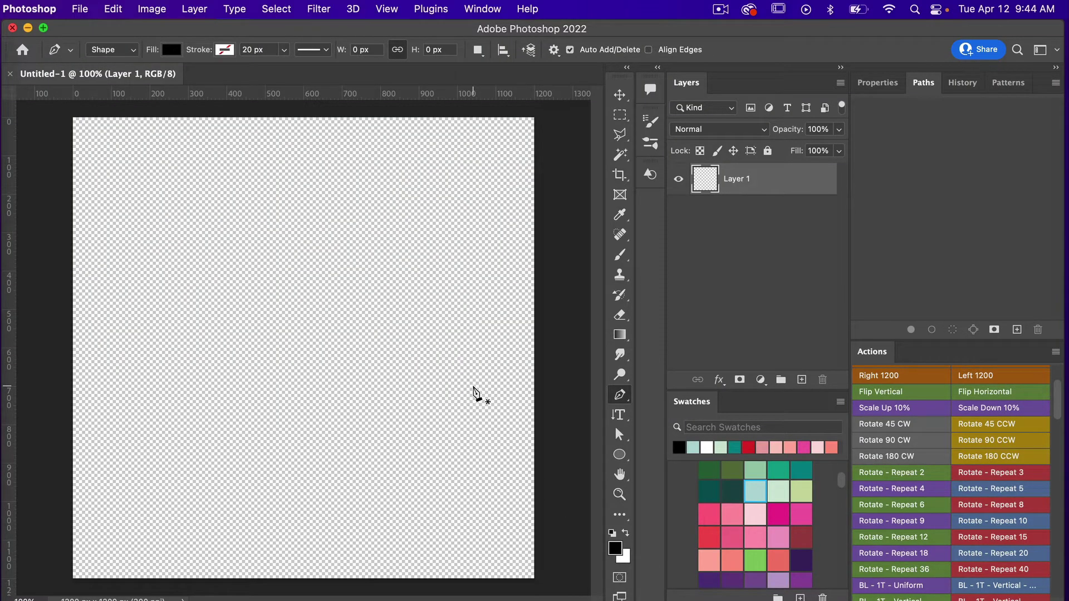
click(396, 12)
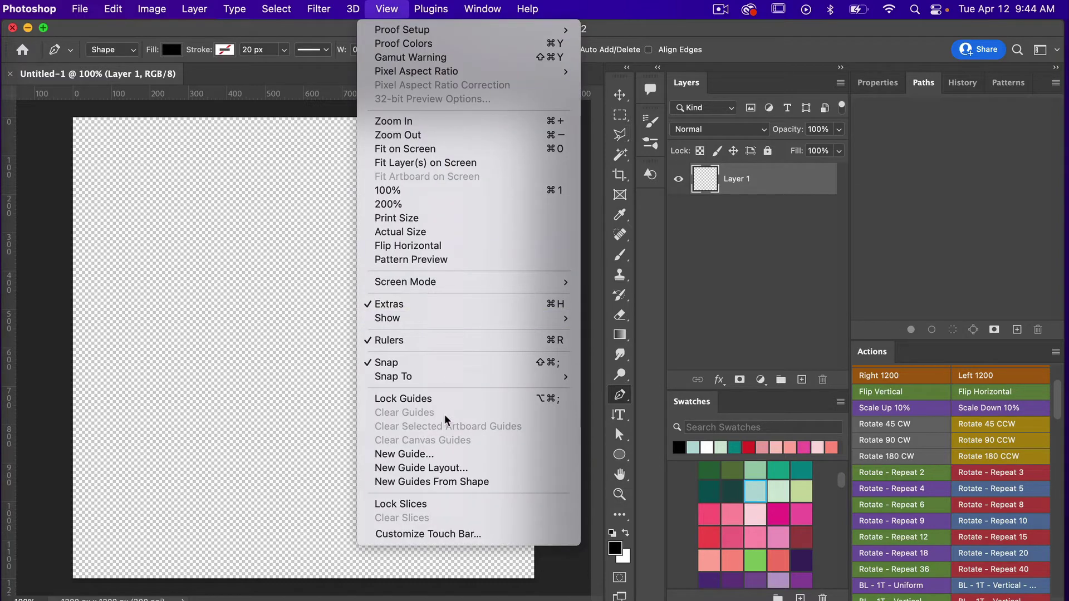
click(437, 469)
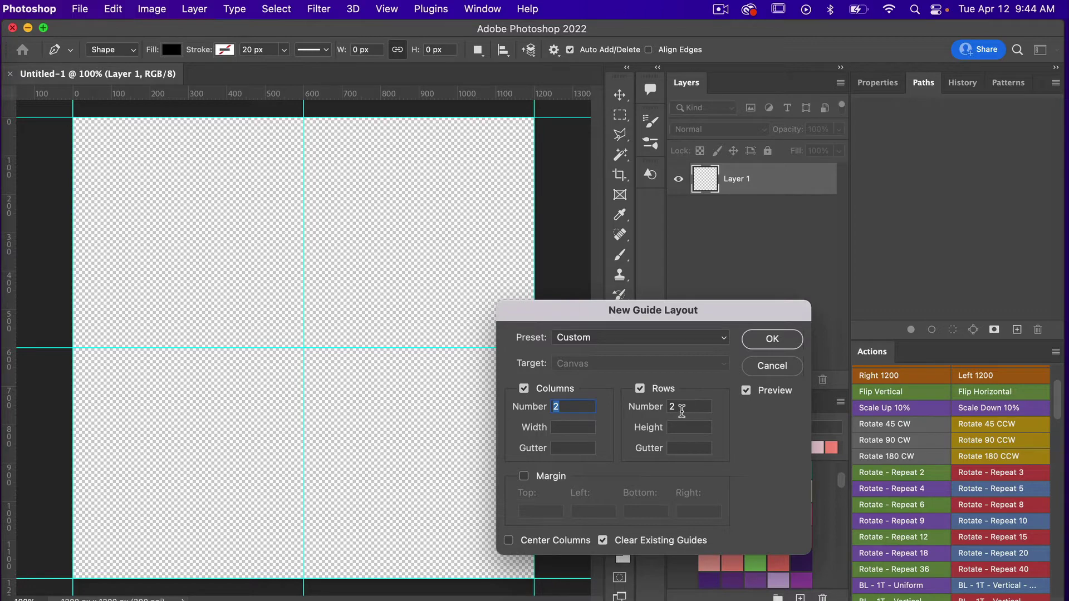
click(775, 340)
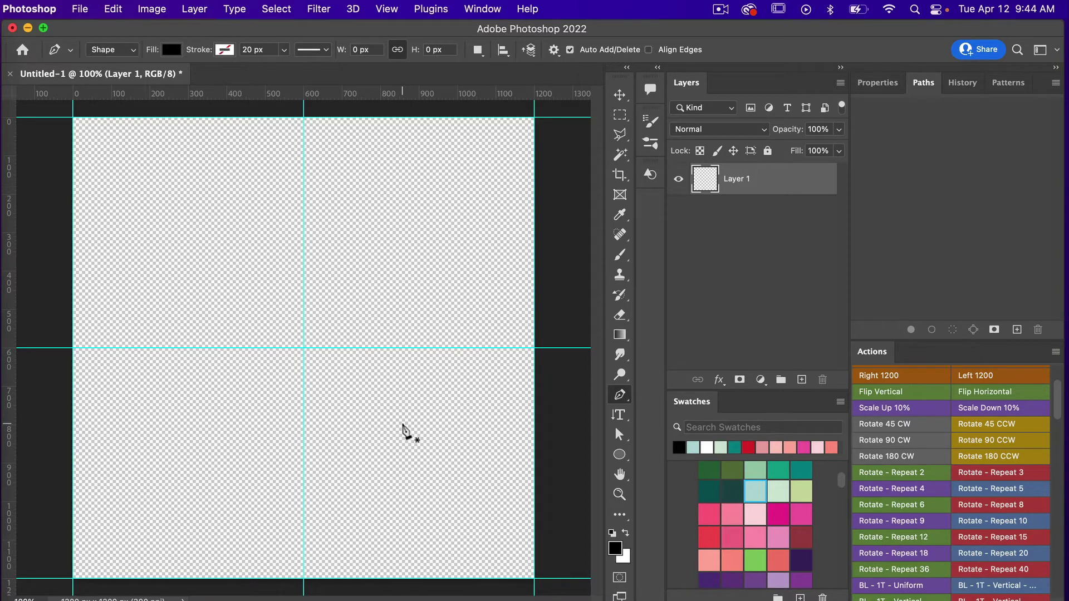
Draw a tall, narrow black ellipse about 176 px wide and 501 px high near the upper middle of the canvas
click(622, 456)
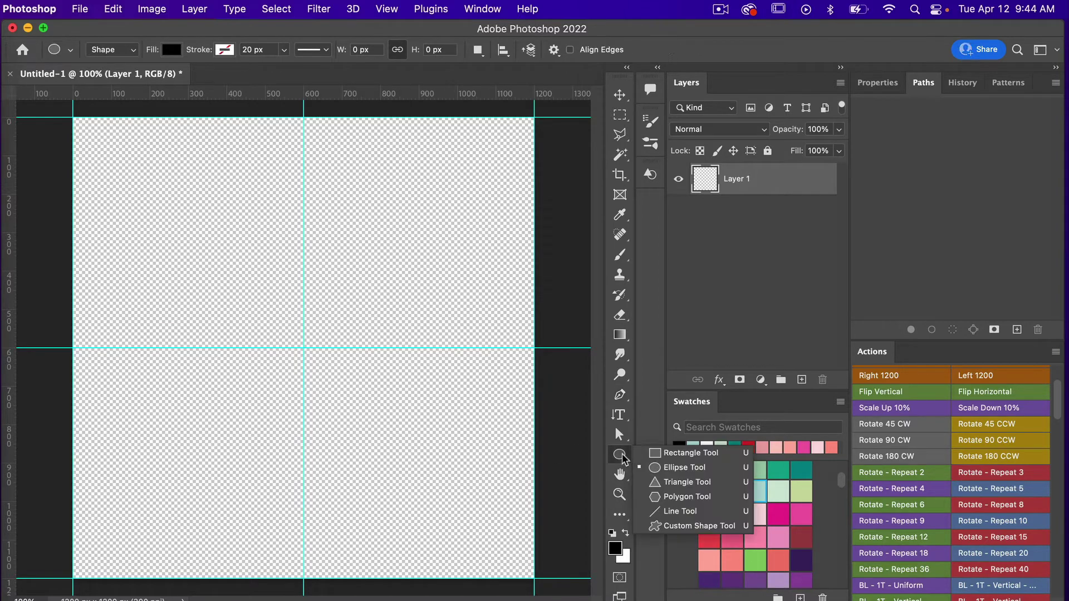
click(716, 470)
drag(284, 161, 318, 258)
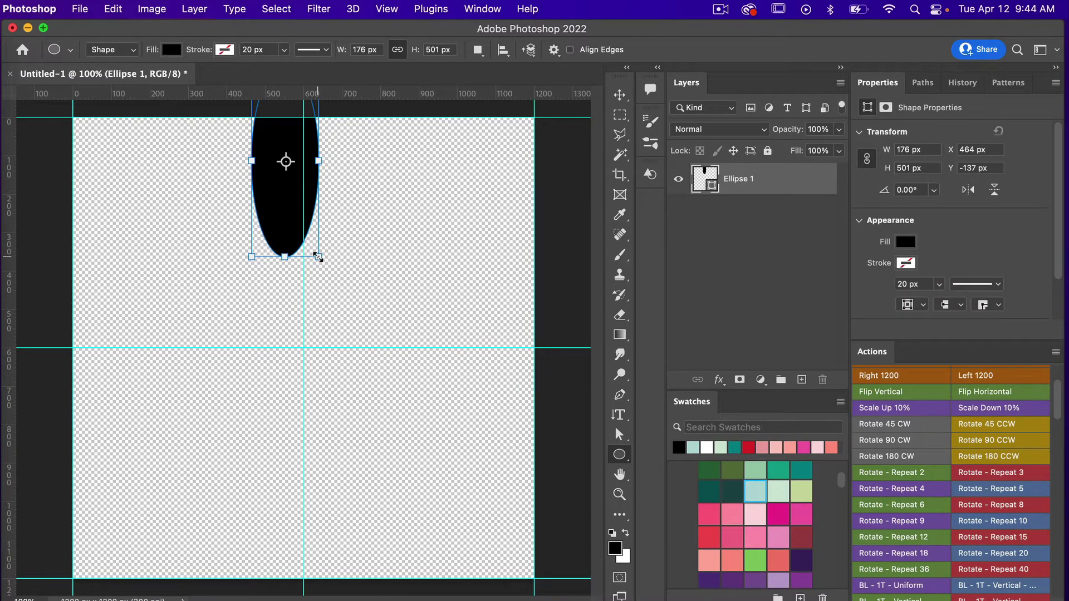
Scale the ellipse proportionally to about 93% and centre it on the vertical guide in the upper half of the canvas
key(v)
drag(287, 202, 306, 267)
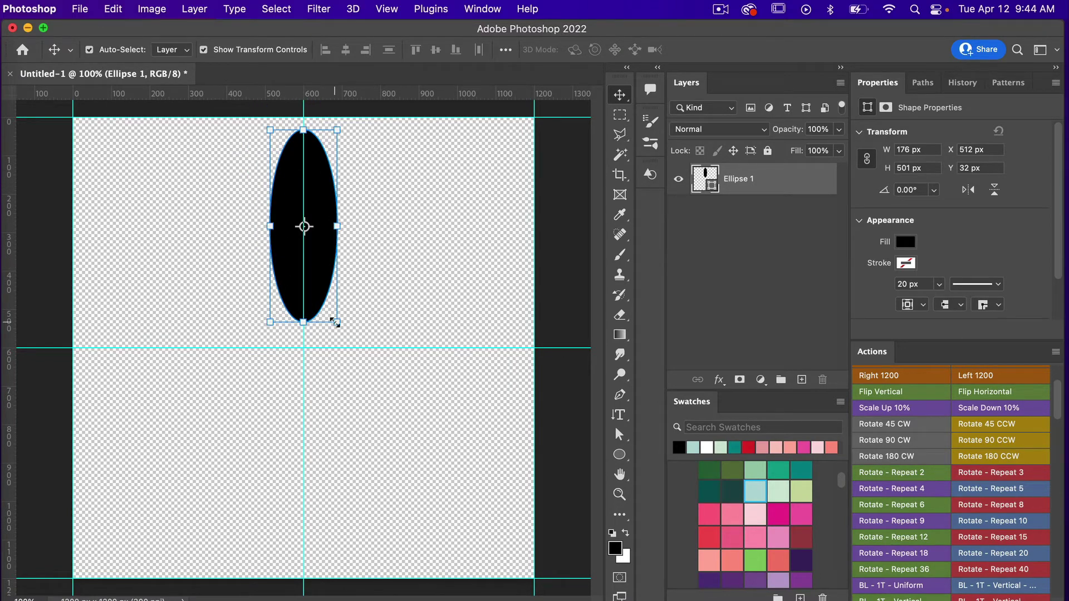
drag(335, 322, 333, 307)
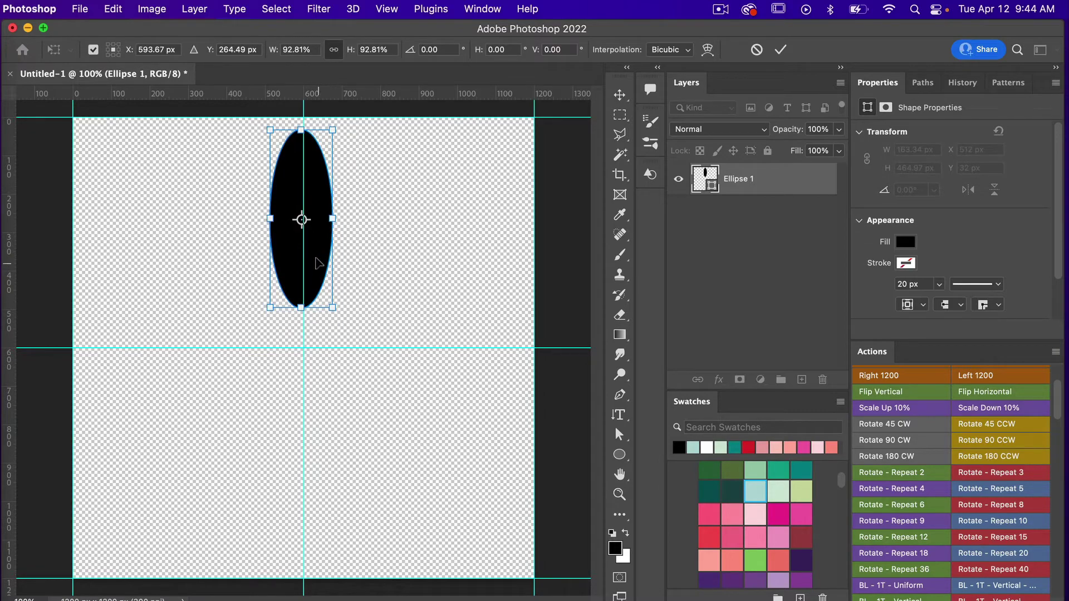
drag(319, 257, 322, 257)
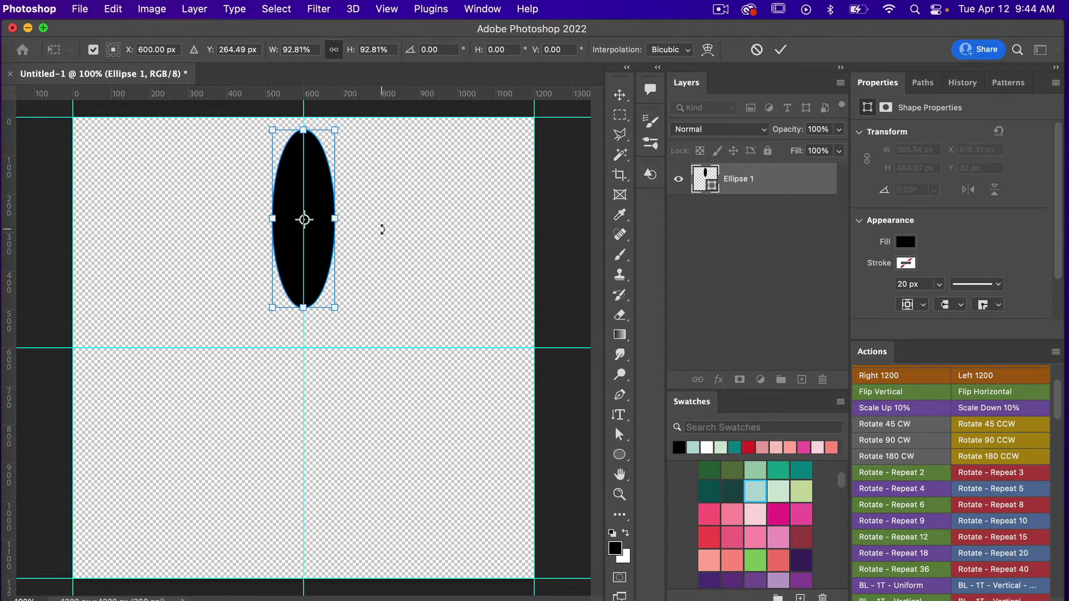
click(780, 51)
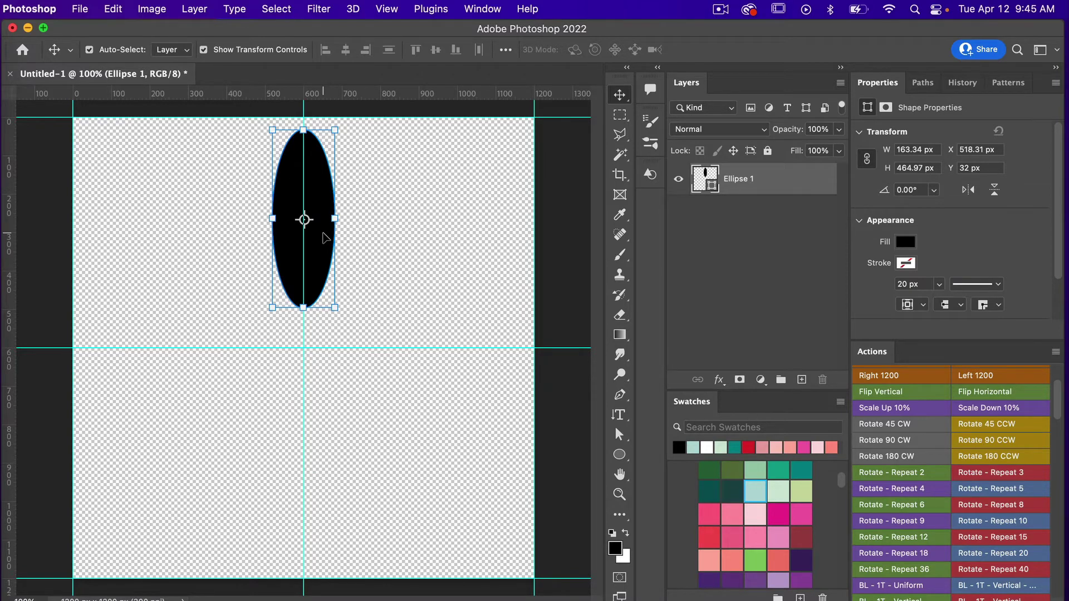
Duplicate the ellipse layer and place the copy's transform reference point at X 600 px, Y 600 px
key(super+j)
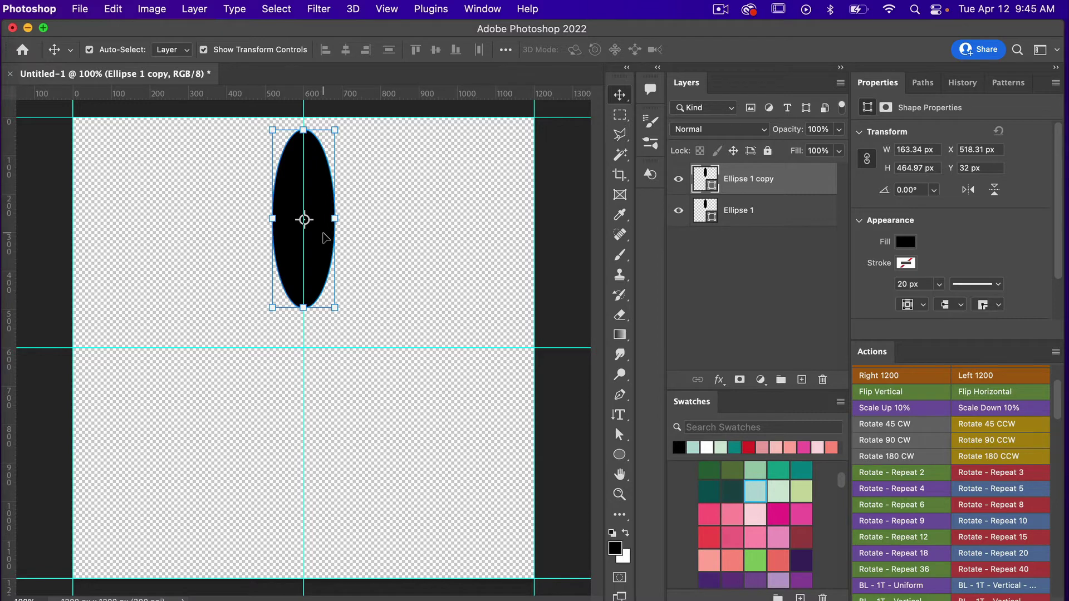
key(super+t)
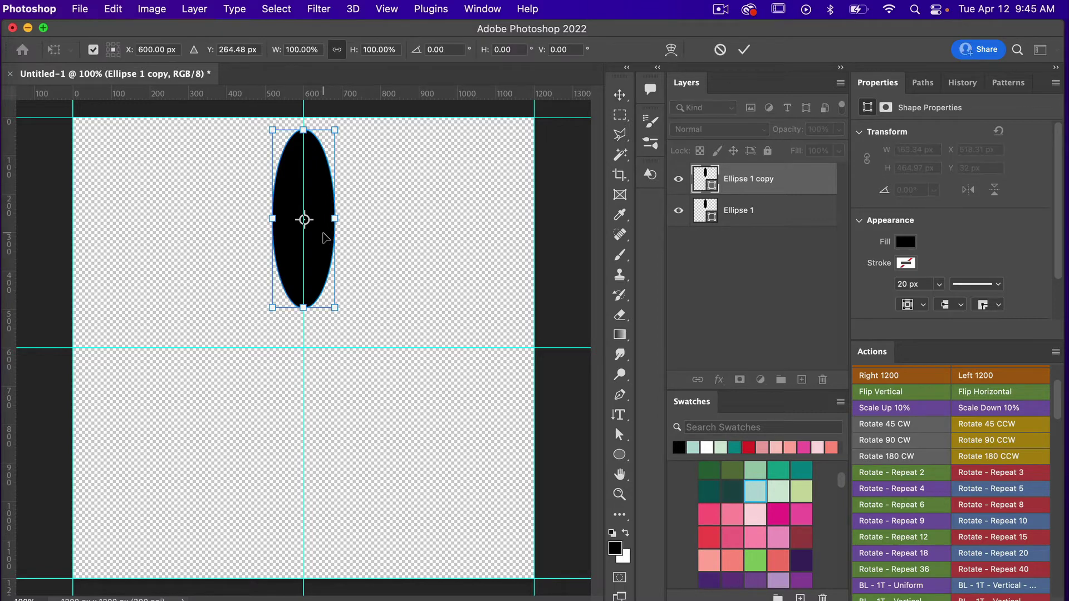
drag(304, 219, 303, 327)
click(151, 50)
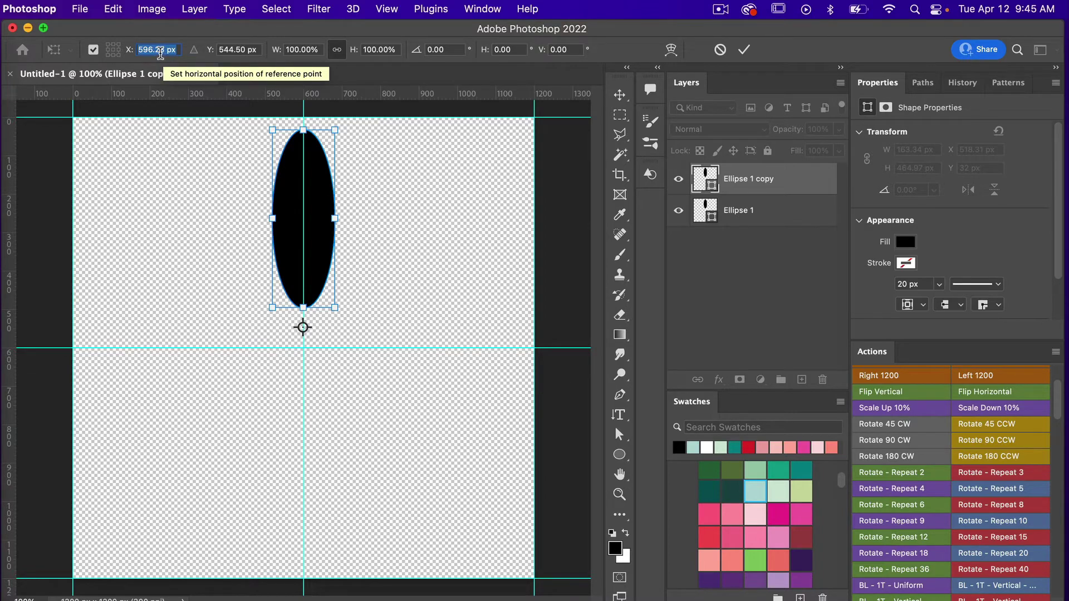
text(600)
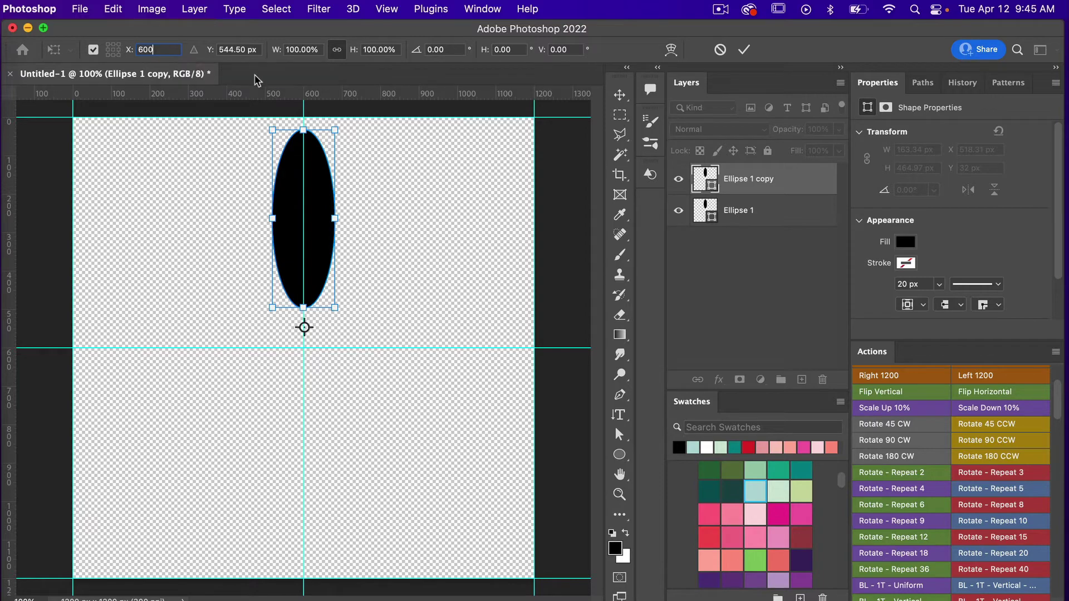
click(231, 50)
text(600)
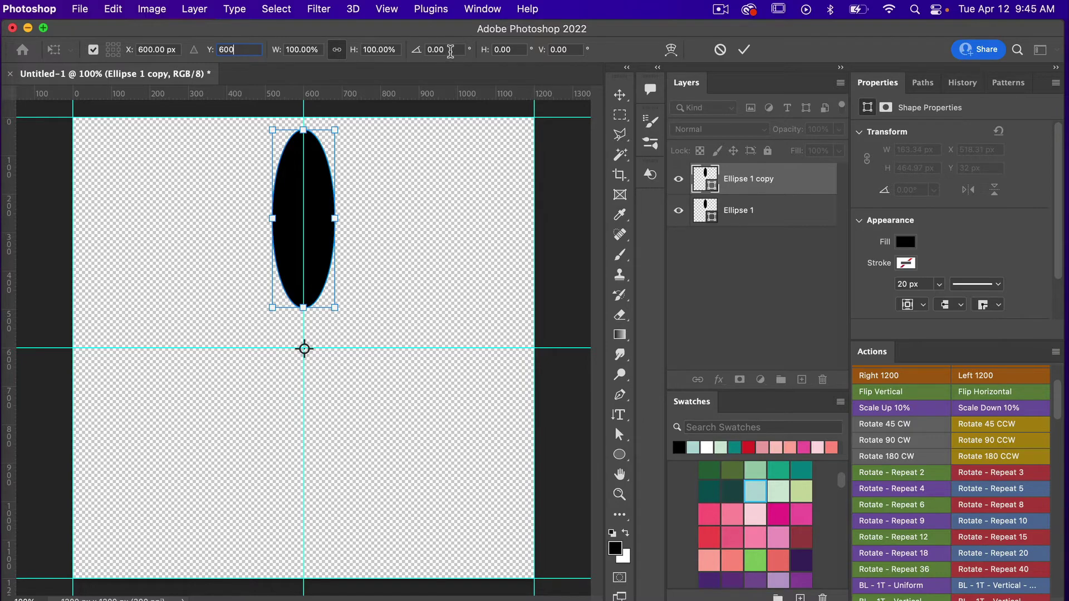
Rotate the ellipse copy 36° about the canvas centre, apply the transform and delete the copy's layer
click(449, 50)
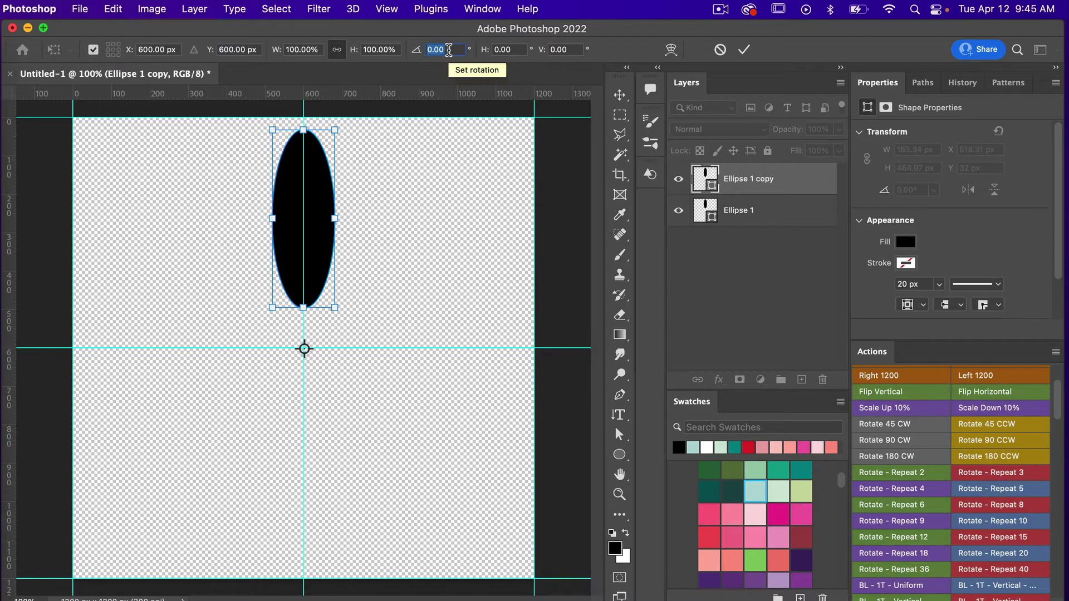
text(36)
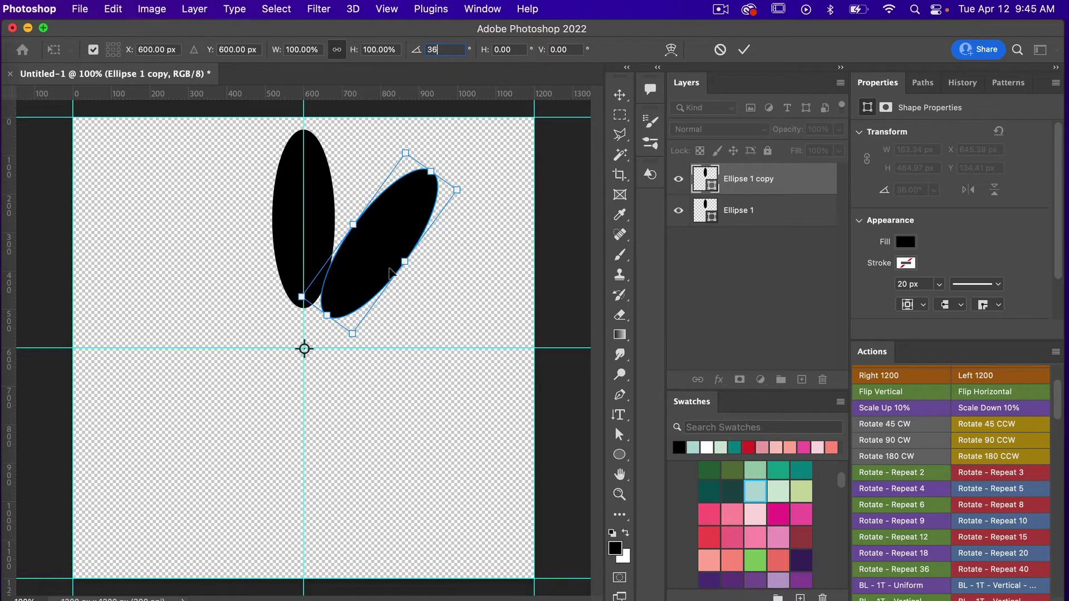
click(745, 50)
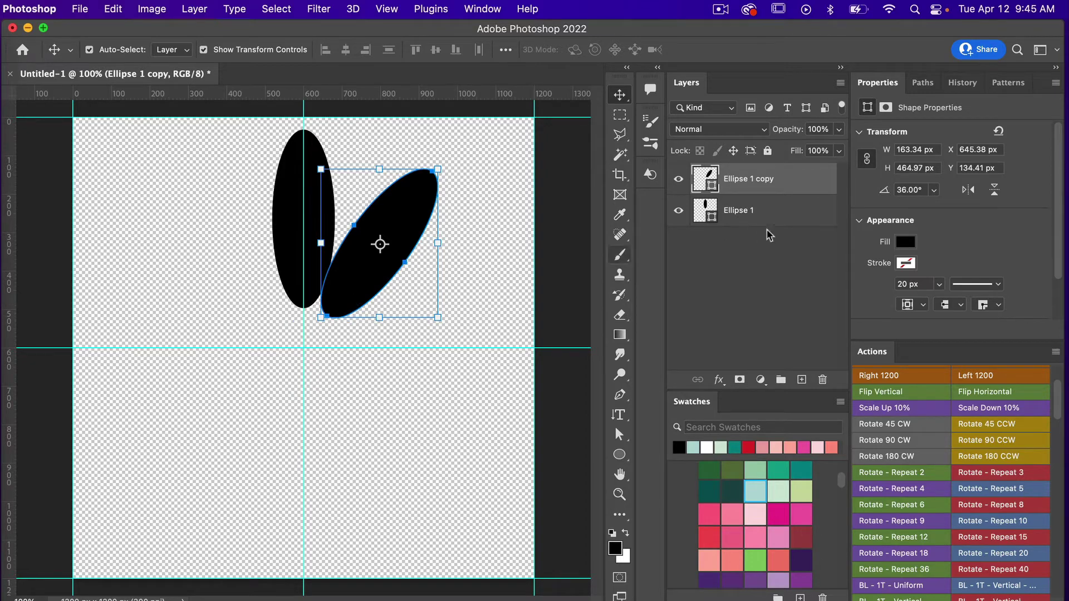
click(823, 381)
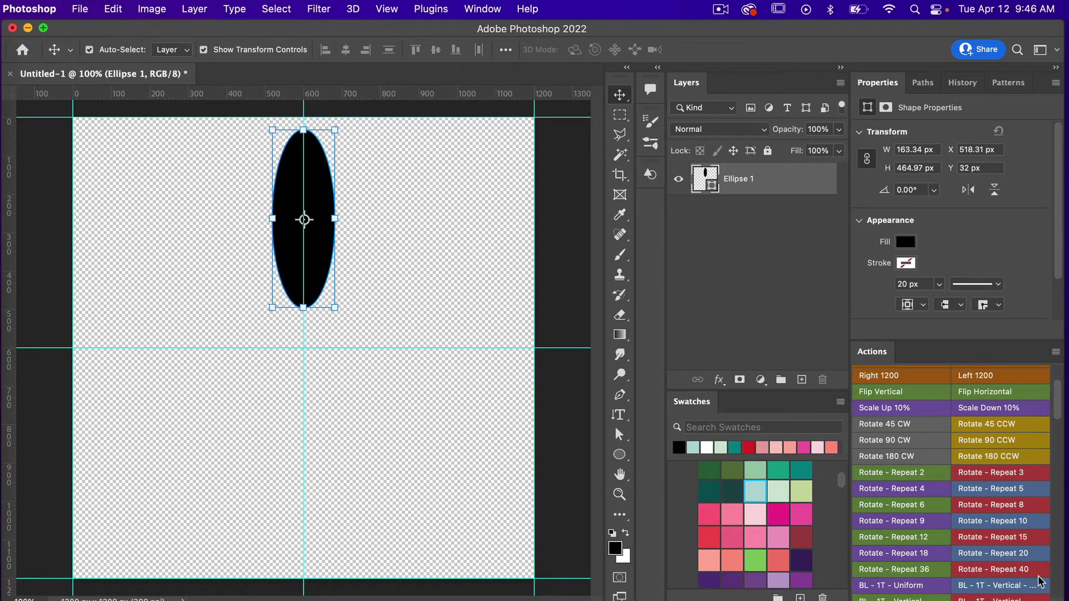
Repeat the ellipse around the canvas centre with the Rotate - Repeat 10 action and expand the resulting layer group
scroll(1019, 526, down, 2)
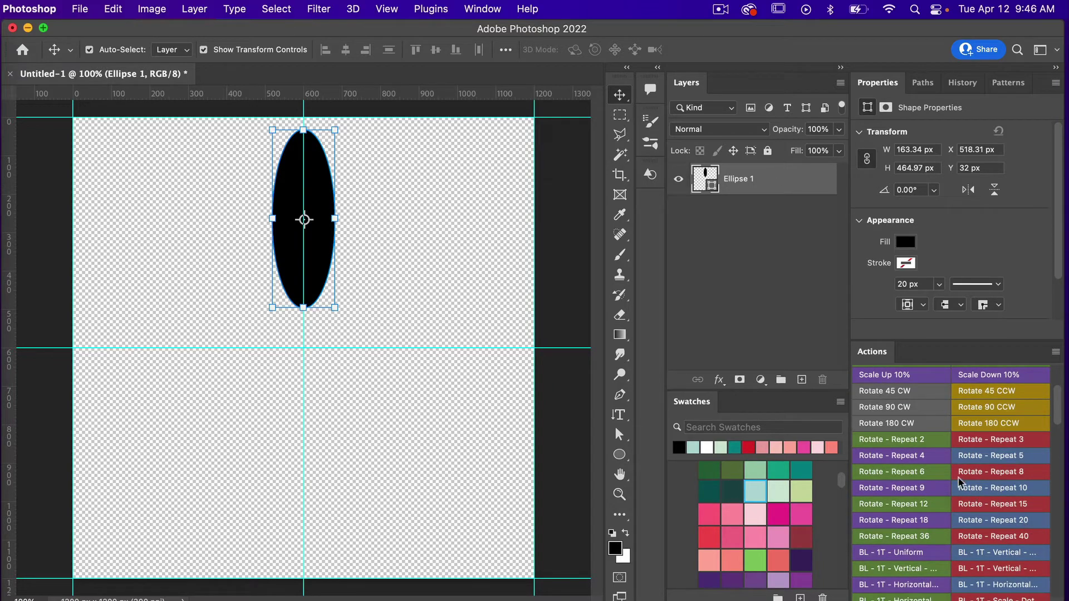
click(993, 493)
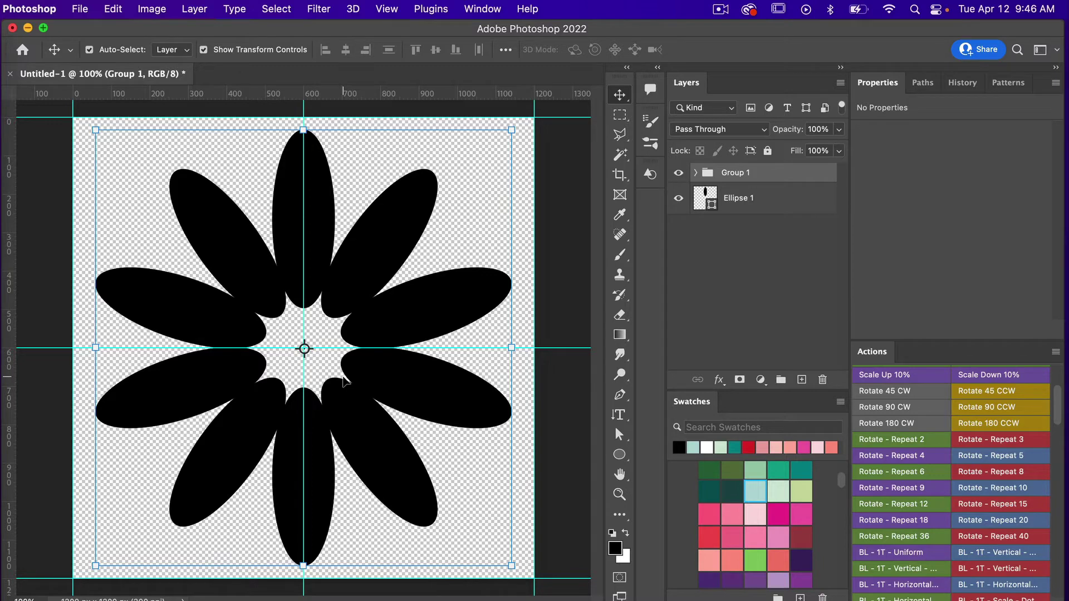
click(696, 174)
scroll(753, 311, down, 4)
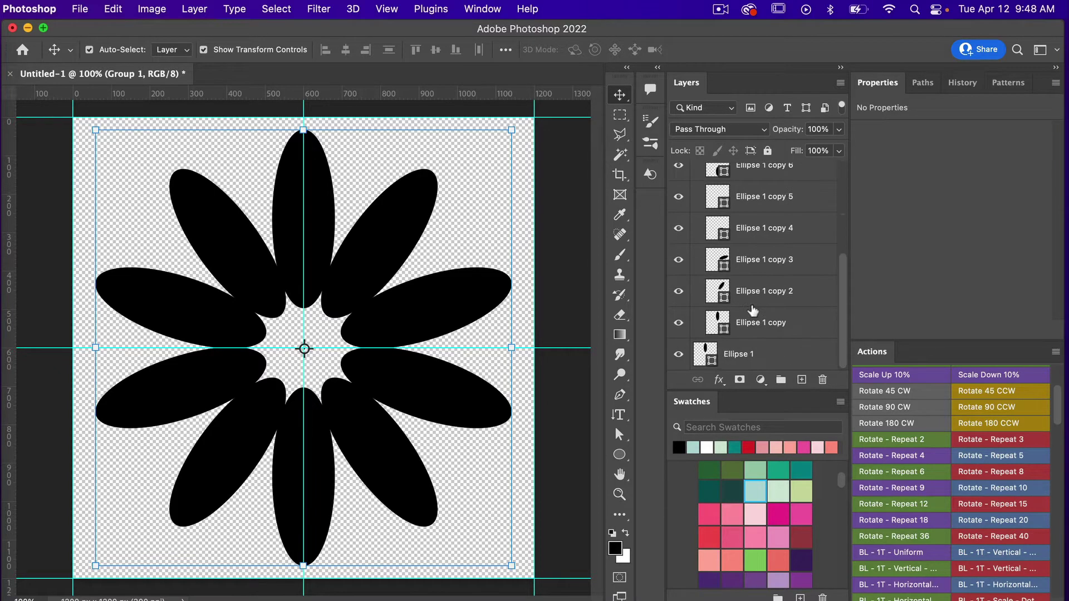
scroll(753, 311, up, 4)
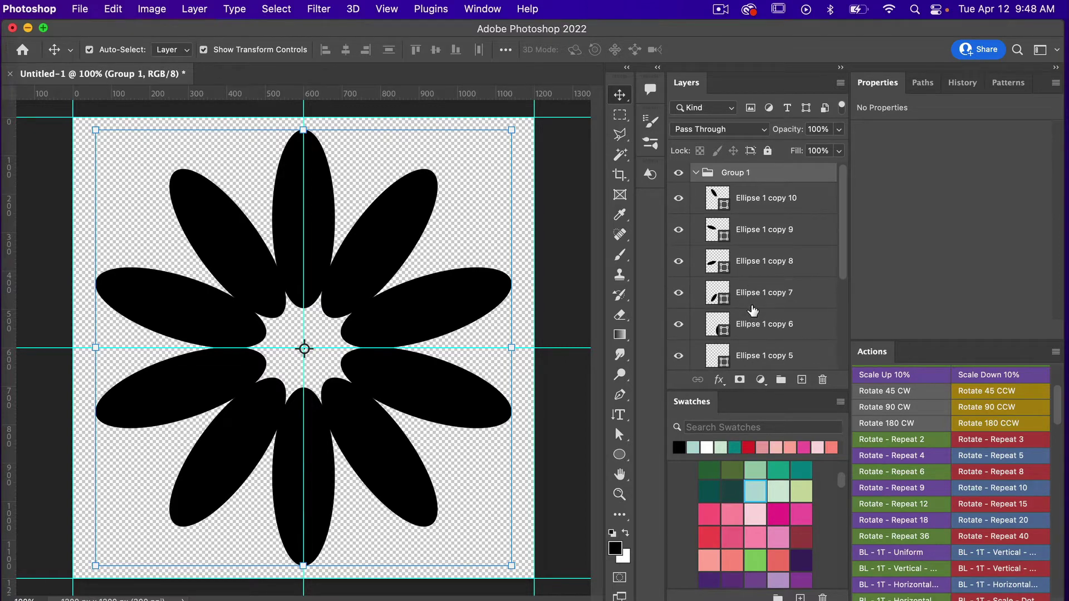
Merge all the ellipse copies inside the group into a single shape layer, leaving out the original ellipse
click(765, 206)
scroll(754, 277, down, 4)
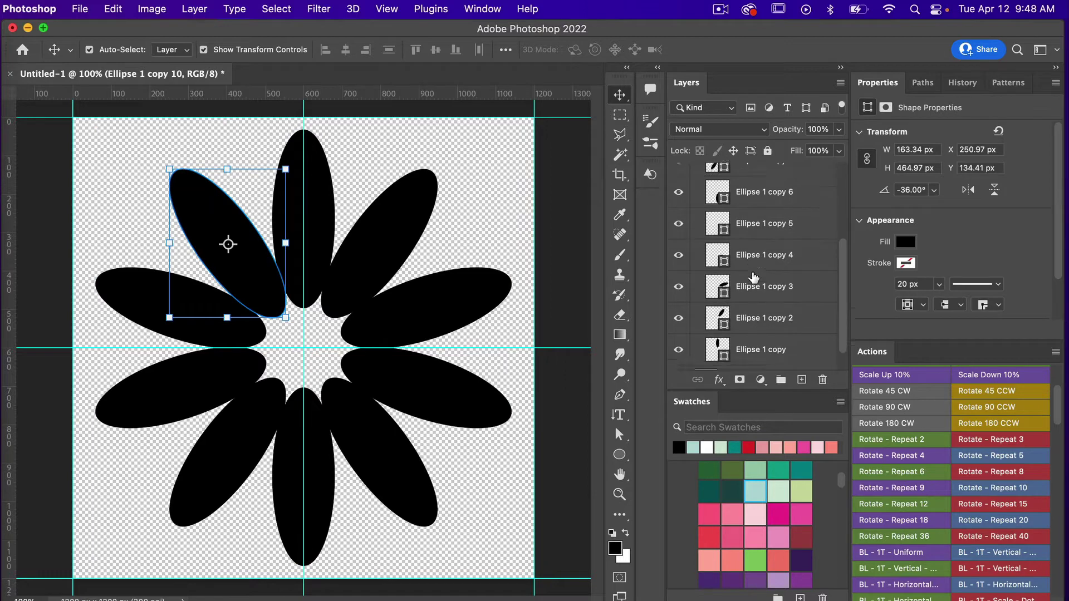
scroll(754, 277, down, 1)
shift+click(757, 329)
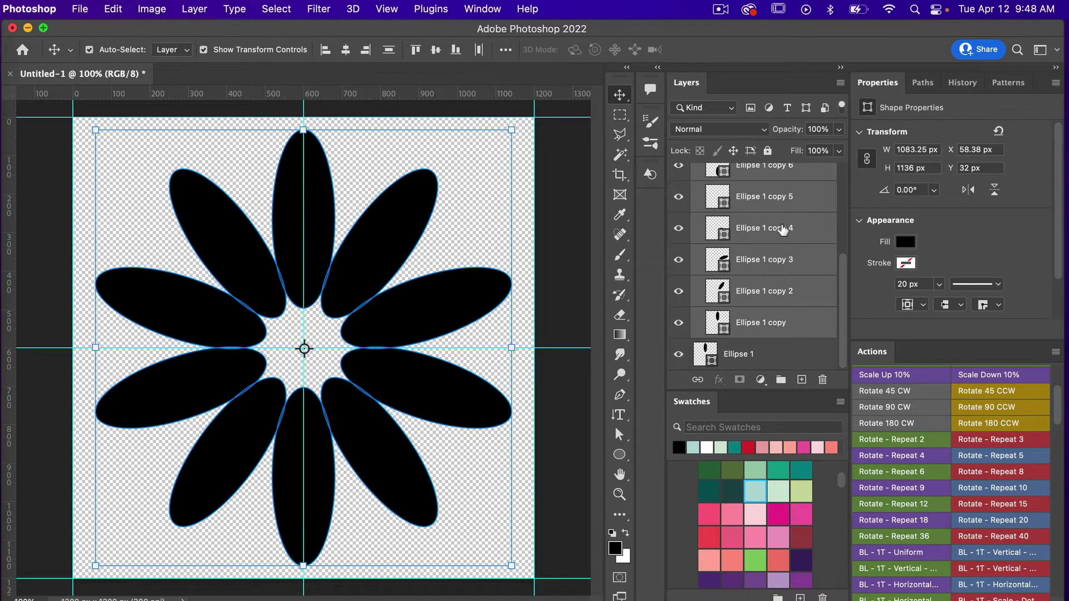
right_click(783, 229)
scroll(830, 490, down, 5)
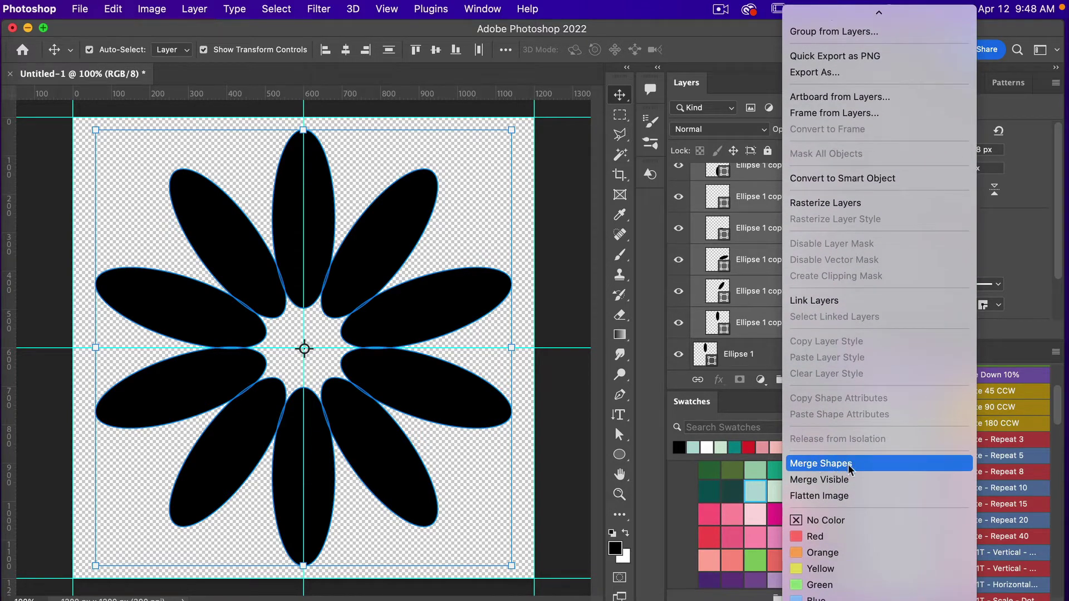
click(847, 464)
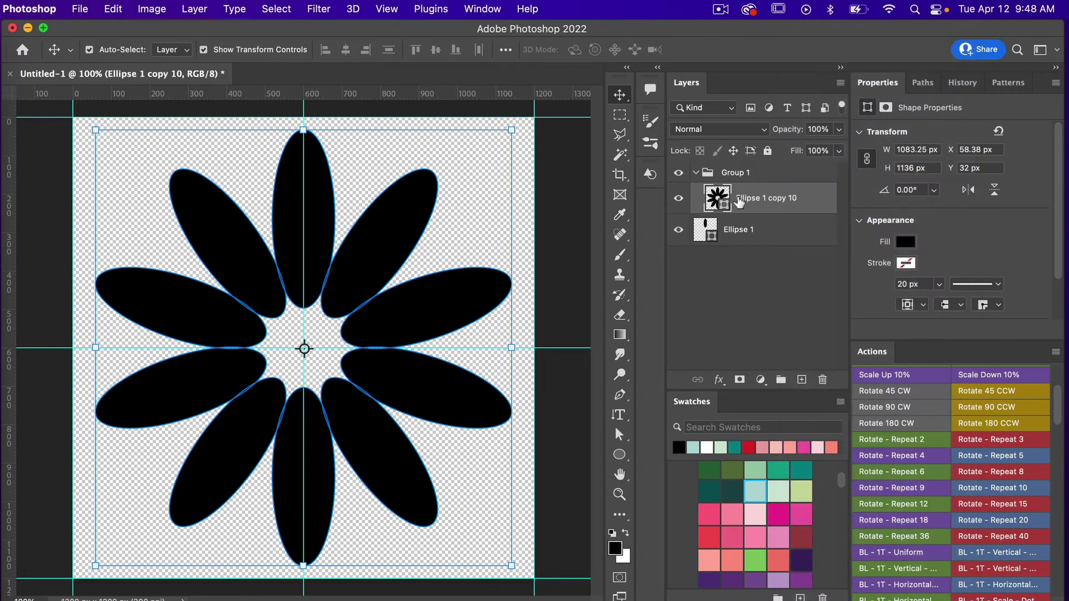
Move the merged flower shape out of the group and remove the empty group
drag(760, 198, 735, 201)
click(732, 171)
right_click(732, 172)
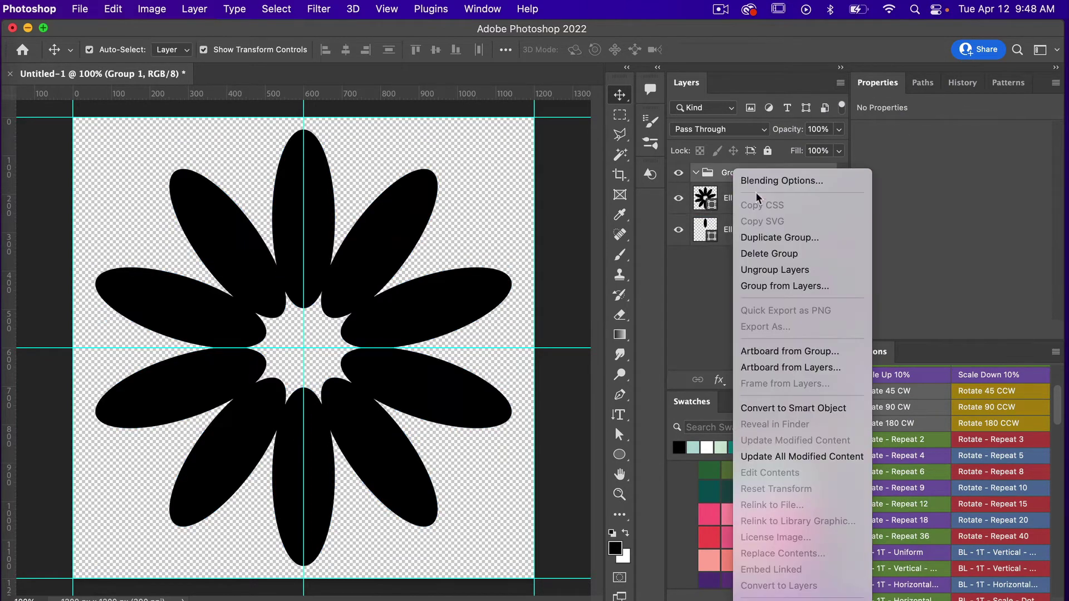
click(766, 262)
Draw a black circle about 348 px in diameter, centred on the canvas, on a new layer above the flower
key(u)
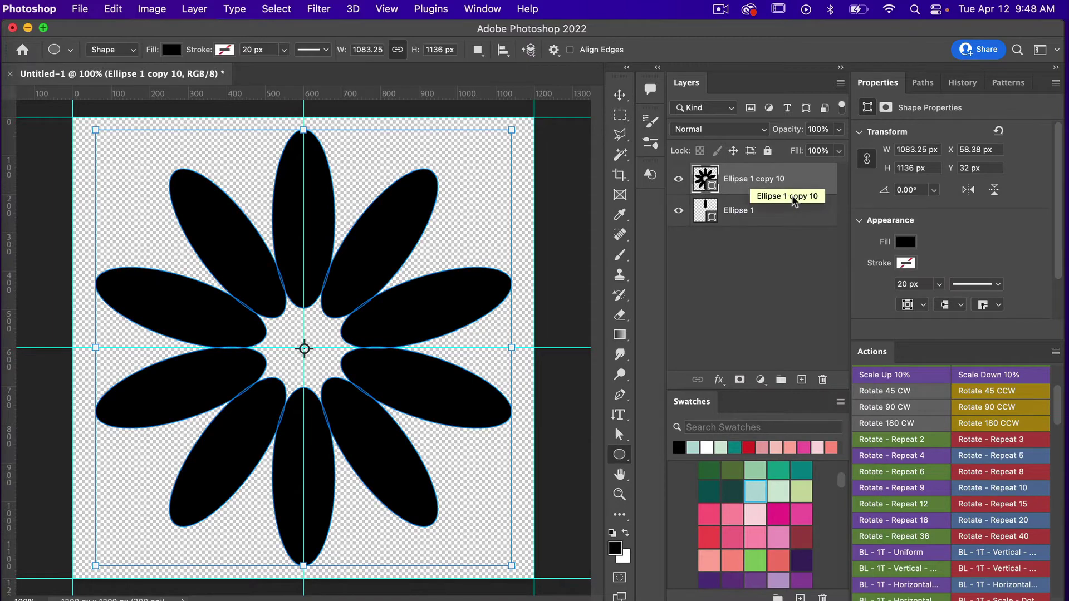
click(802, 380)
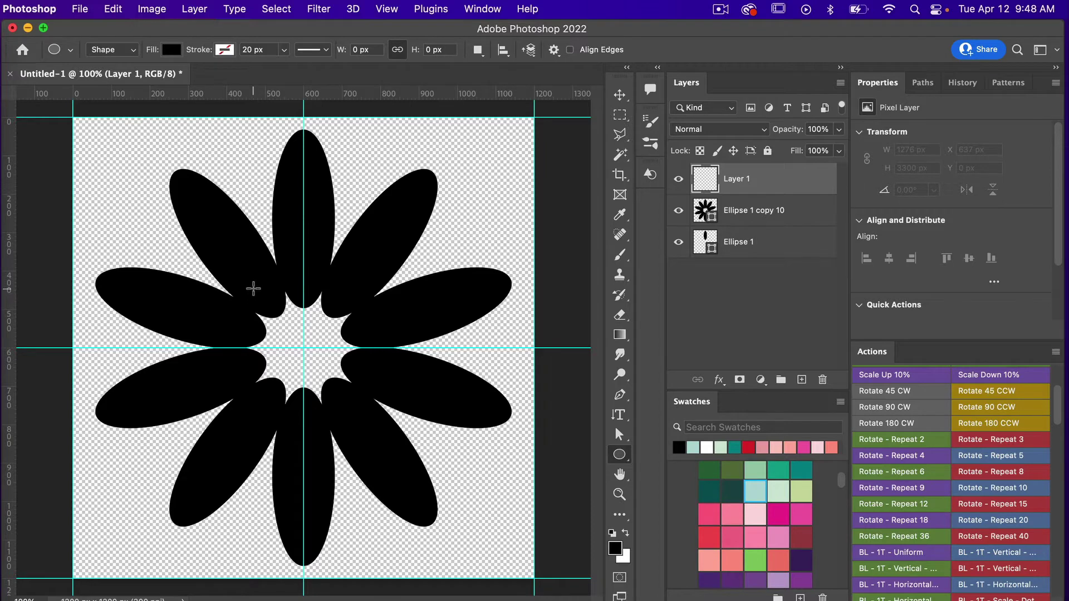
drag(251, 284, 303, 336)
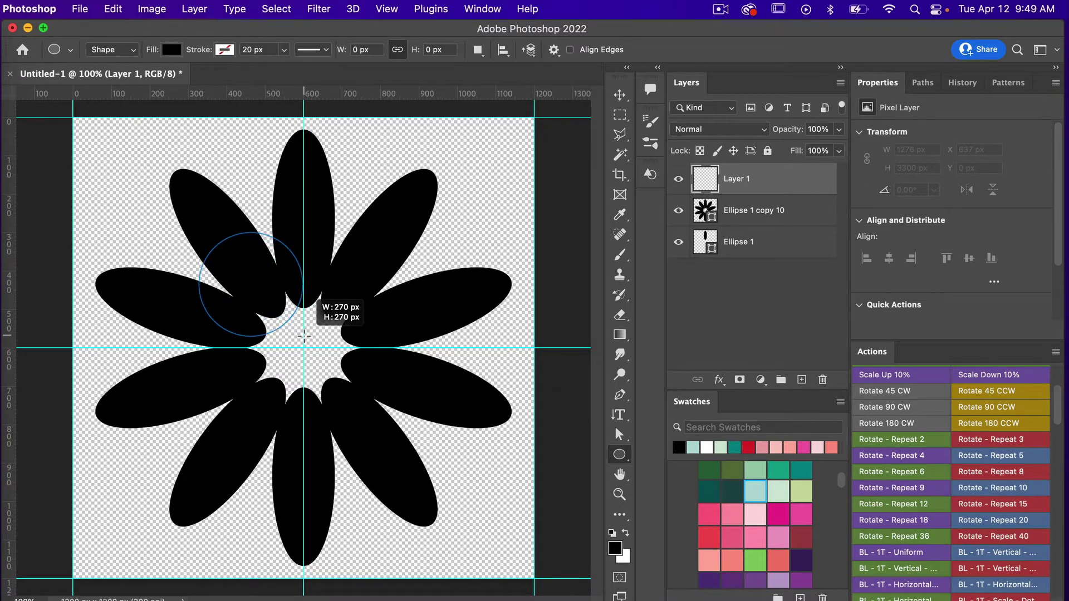
key(space)
mouse_move(304, 336)
mouse_down()
mouse_move(332, 360)
mouse_move(341, 397)
mouse_move(380, 415)
mouse_up()
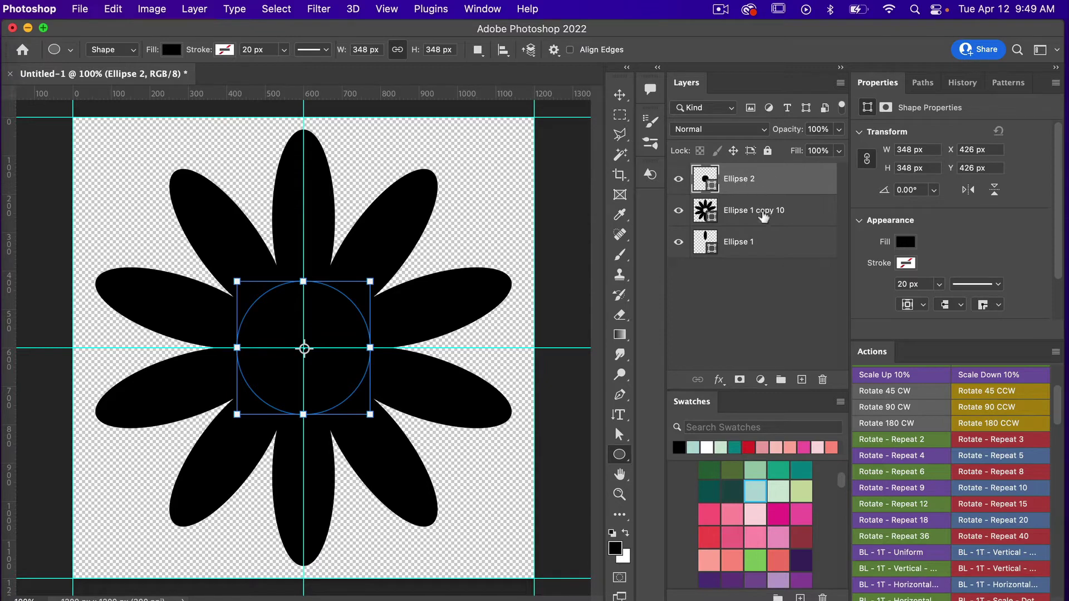
Subtract the centre circle from the merged flower with Subtract Front Shape and hide the original ellipse layer
shift+click(749, 217)
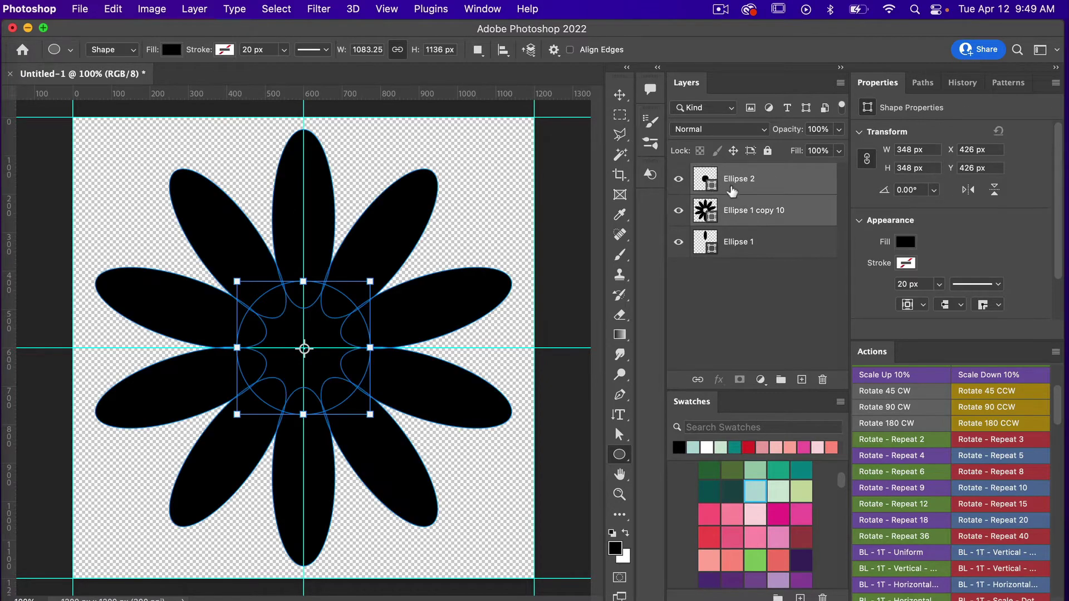
click(193, 9)
mouse_move(335, 433)
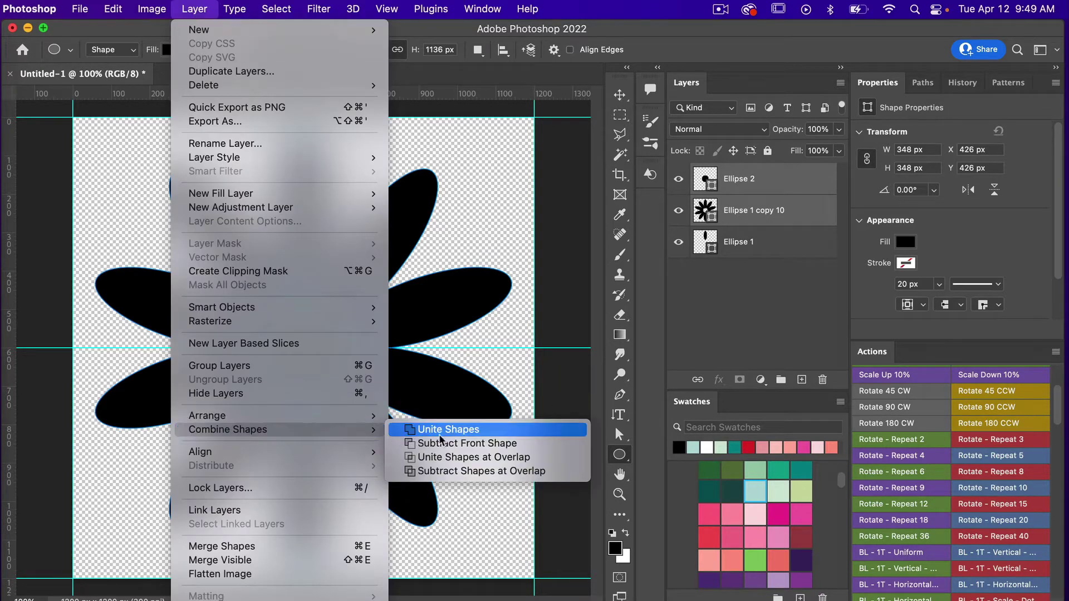
click(532, 448)
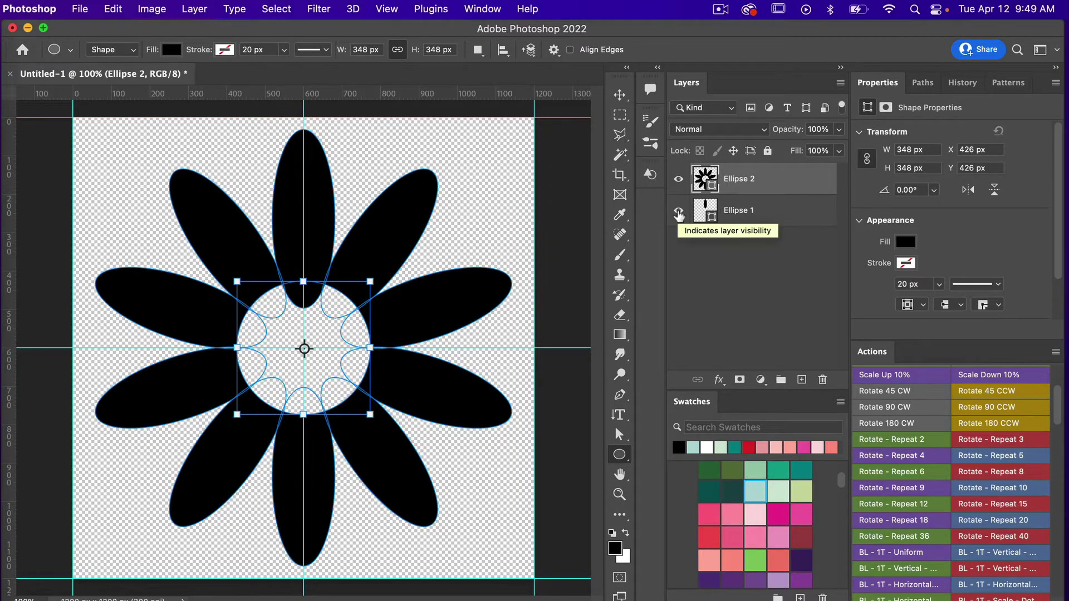
click(679, 212)
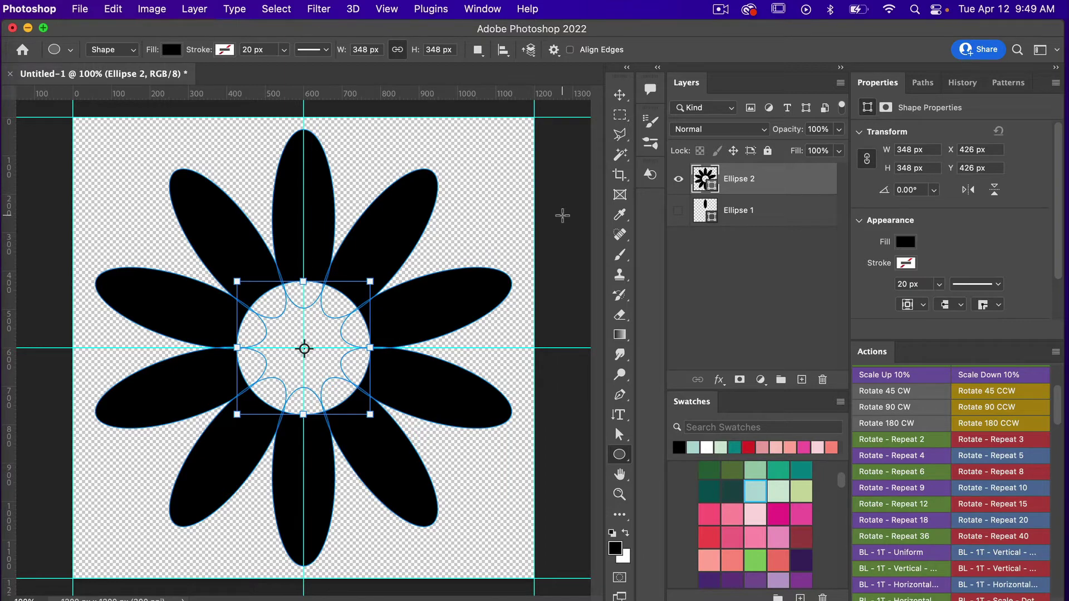
key(v)
click(562, 216)
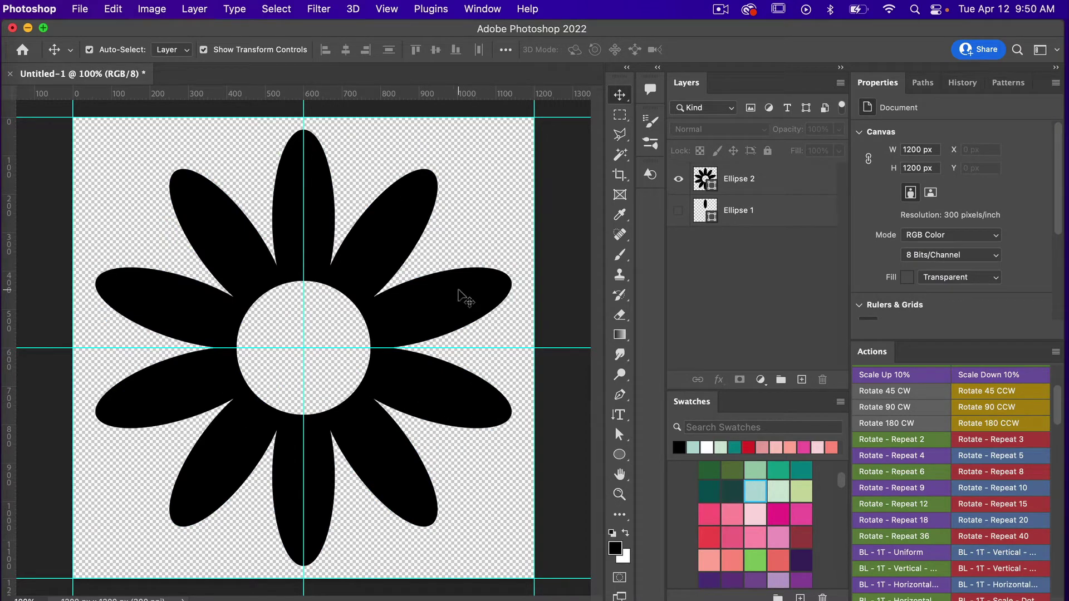
Show the document's paths and select the flower shape layer to expose its vector path
click(922, 83)
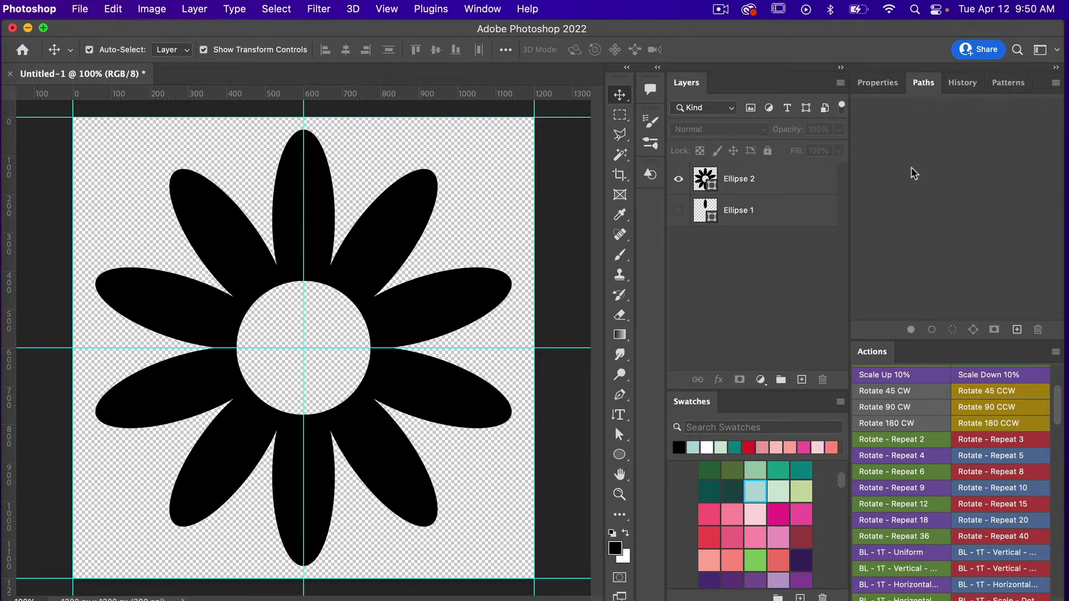
click(482, 9)
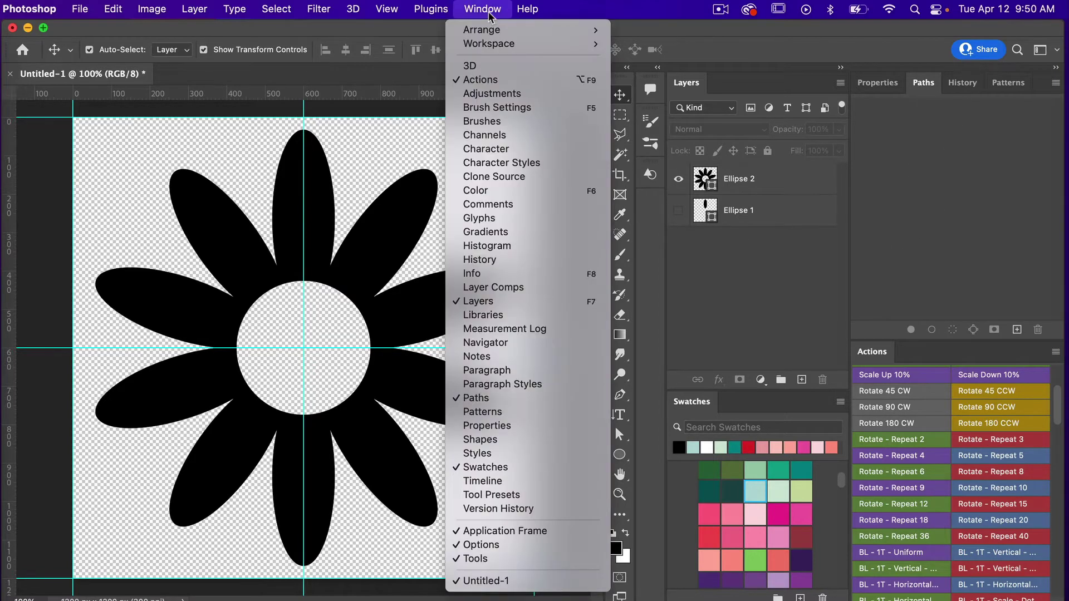
click(506, 398)
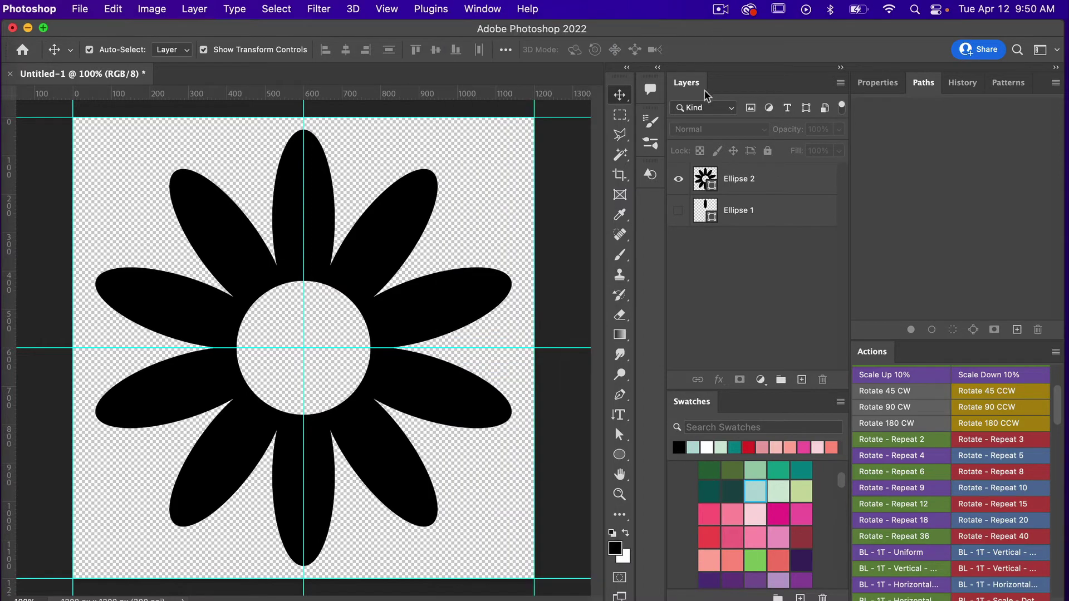
click(762, 182)
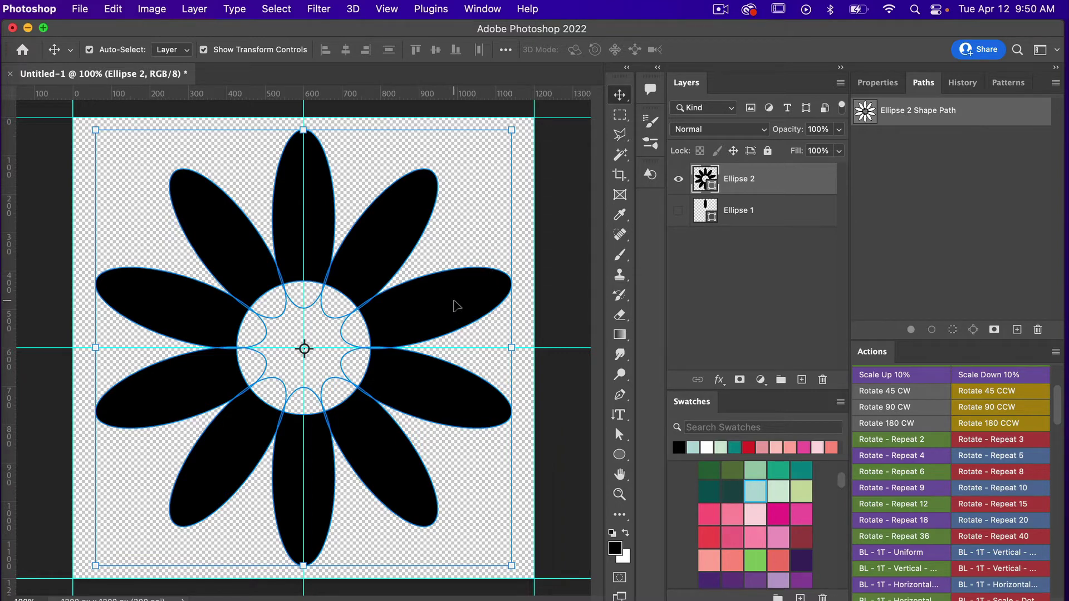
Define the flower's path as a custom shape named "flower"
key(p)
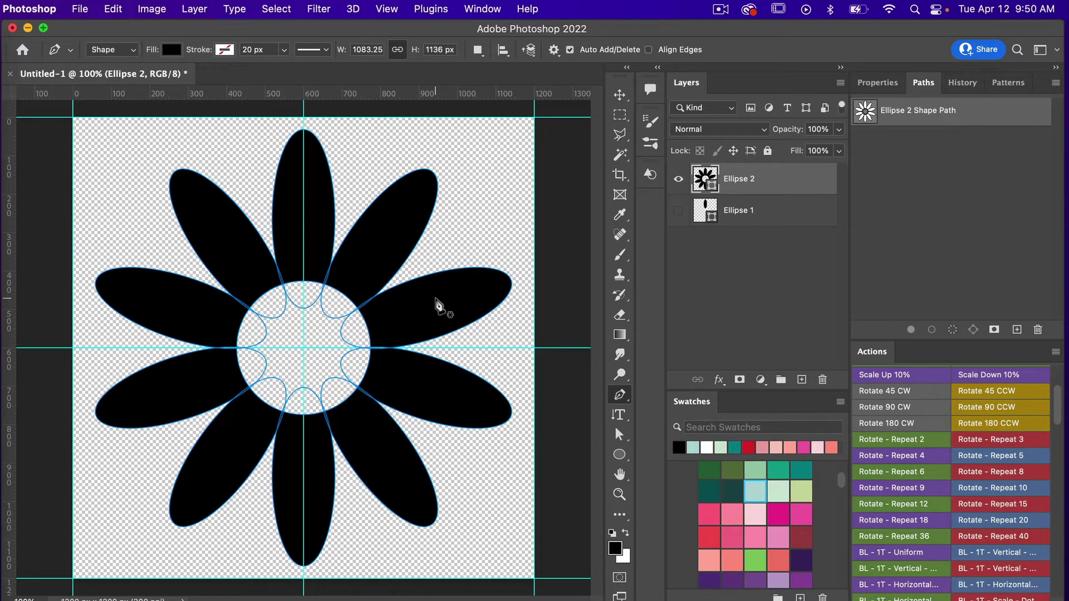
right_click(437, 305)
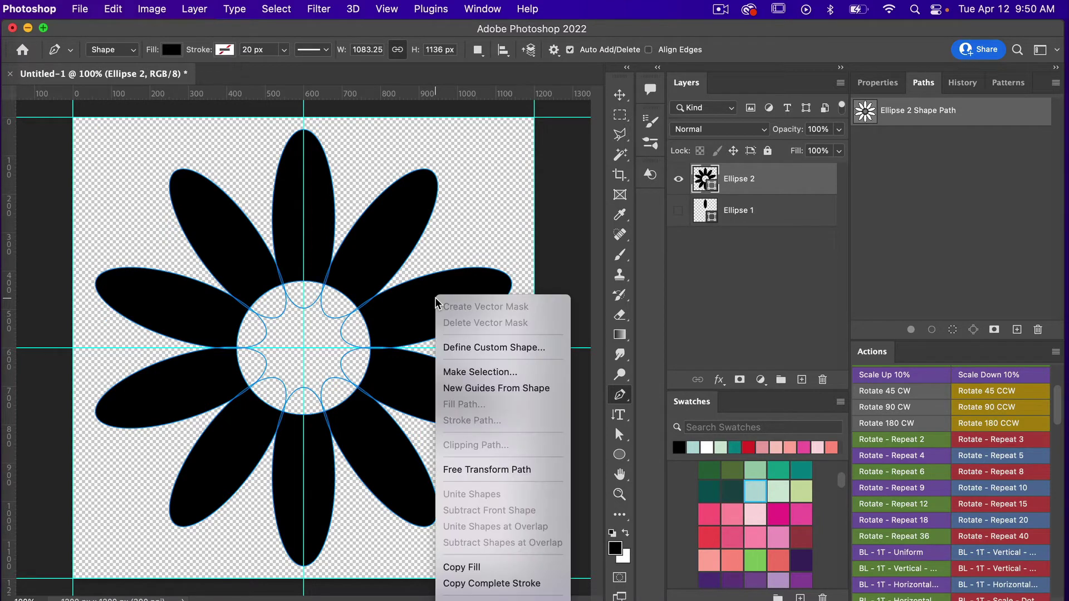
click(517, 352)
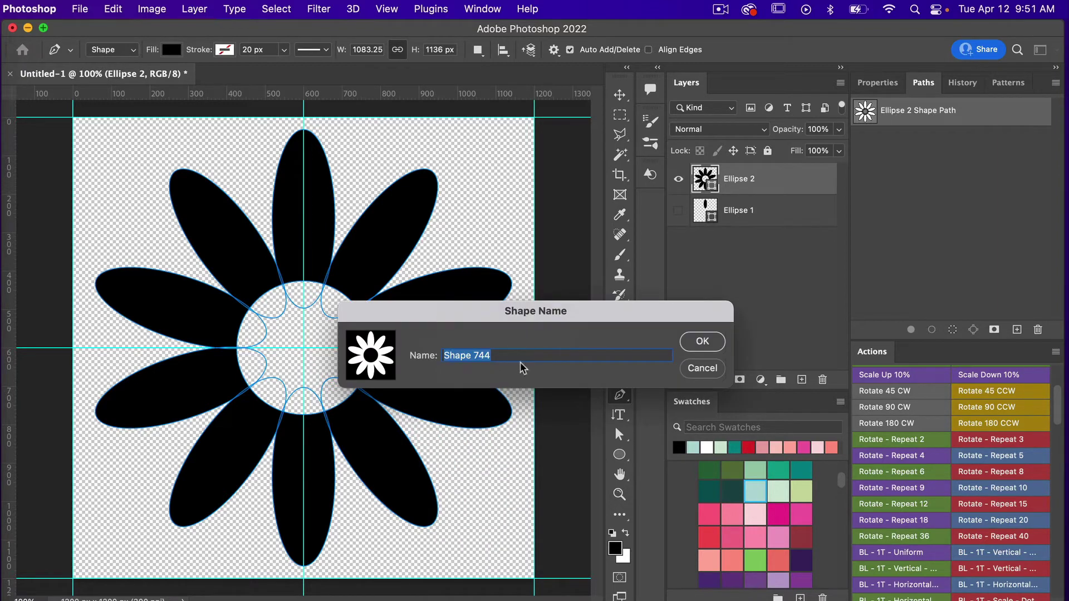
text(flower)
click(703, 342)
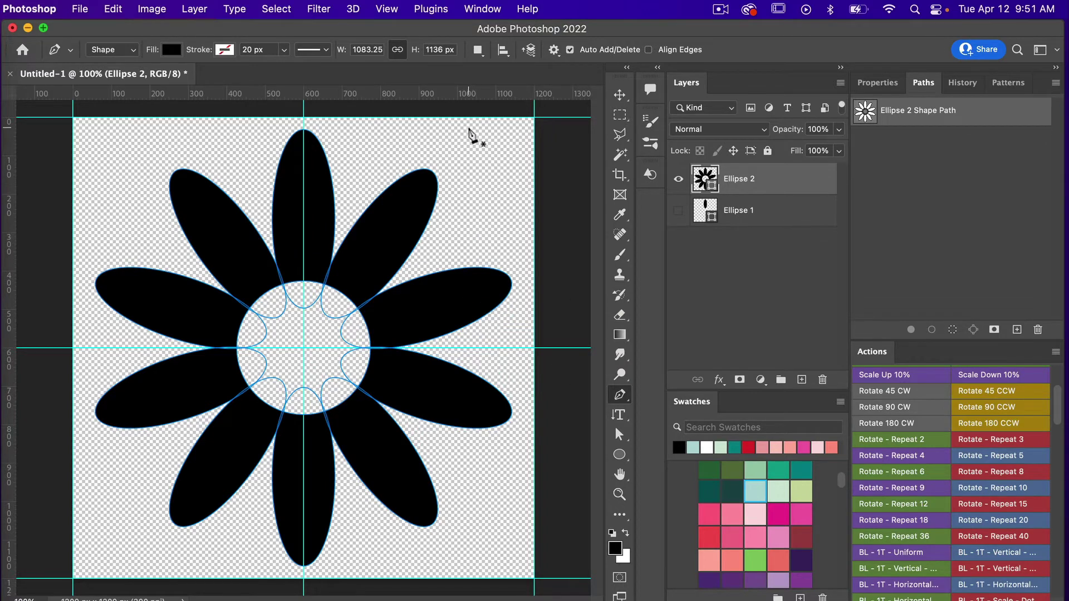
Display the saved custom shapes and hide the original flower shape layer
click(481, 9)
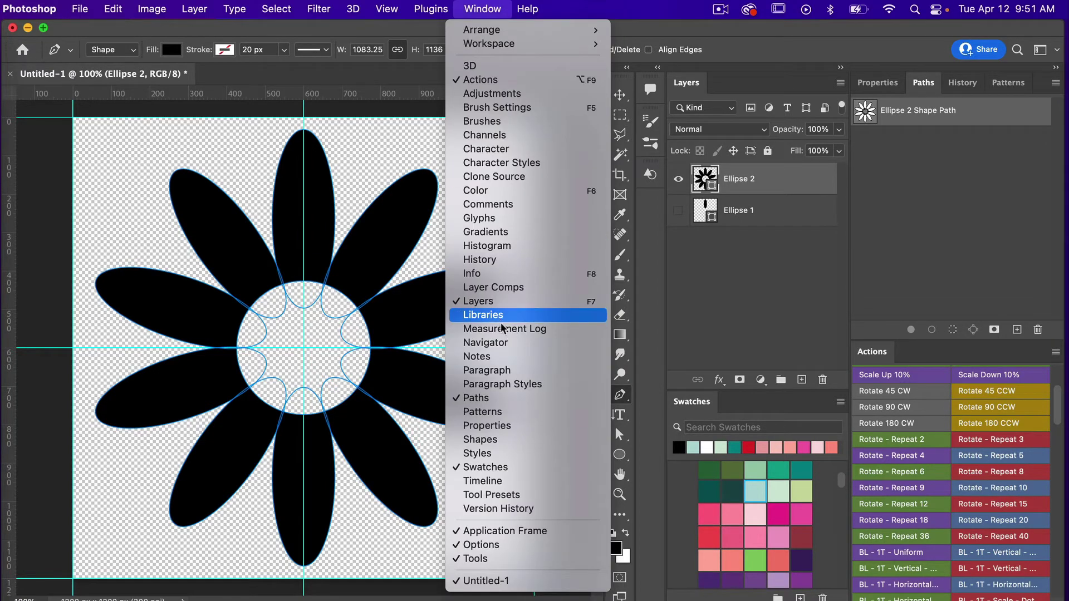
click(497, 440)
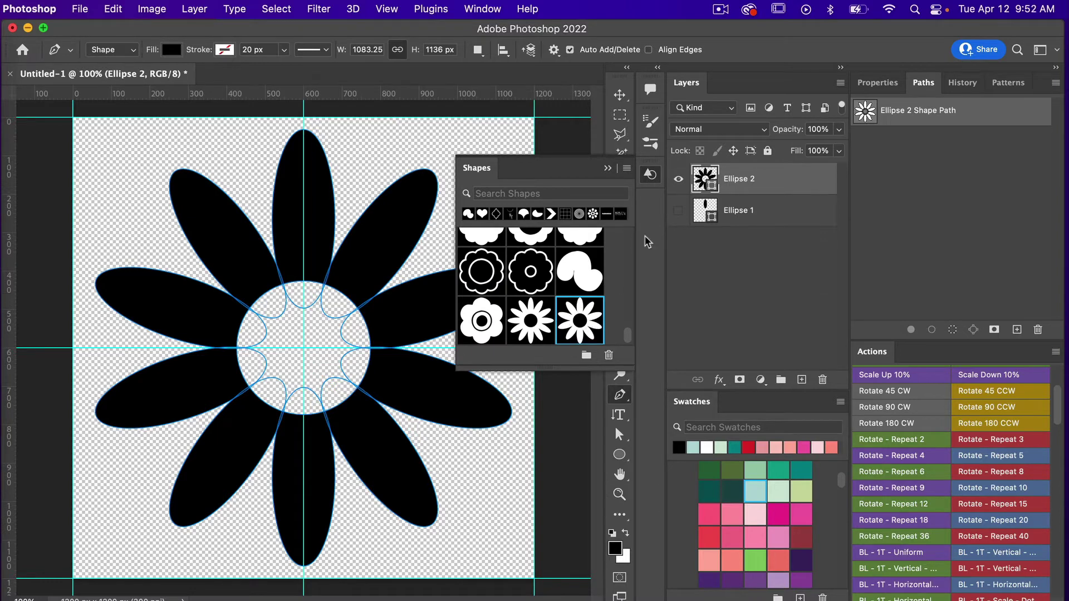
click(678, 178)
key(v)
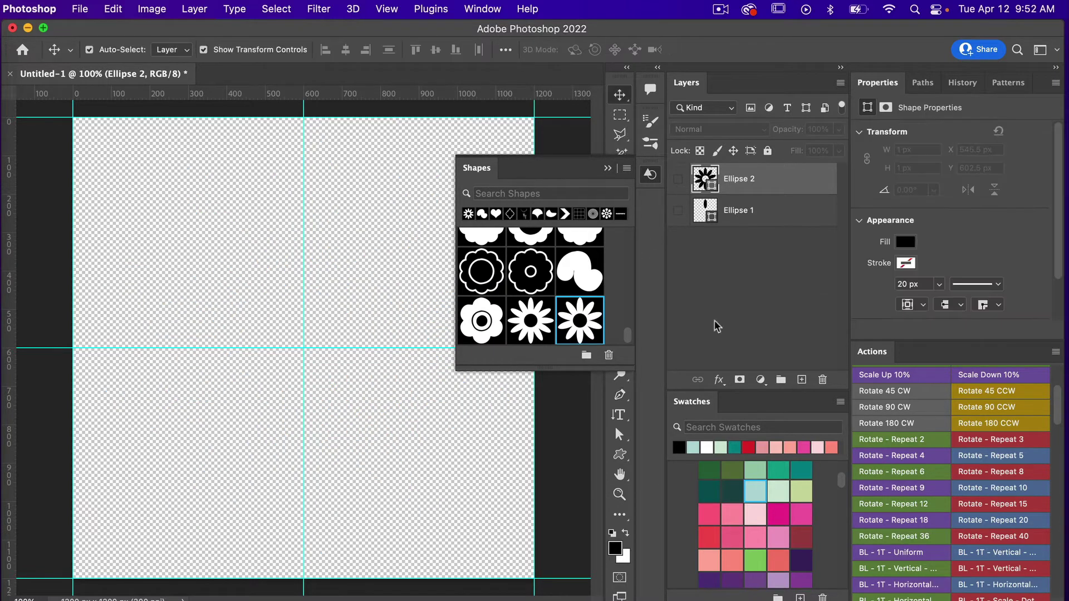
Draw the saved flower custom shape about 642 × 673 px on a new layer and move it fully inside the canvas's upper-left area
click(802, 381)
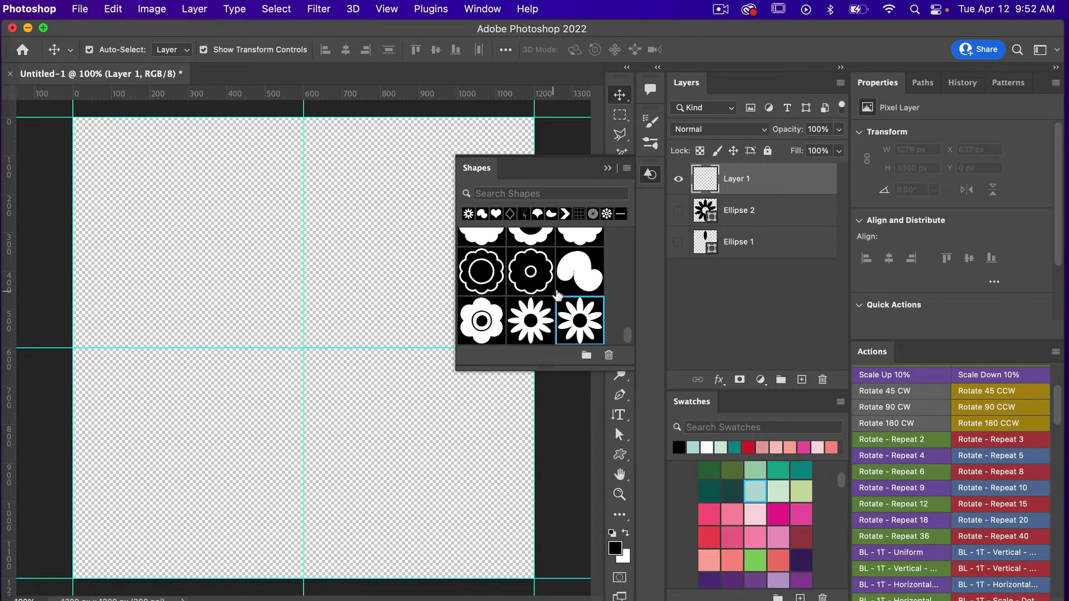
click(620, 455)
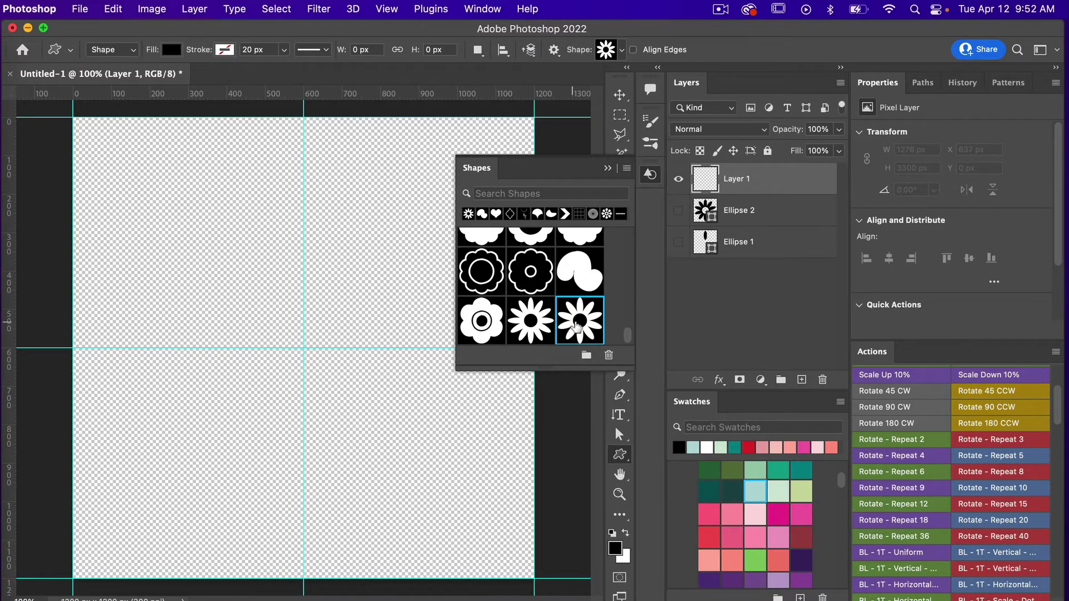
drag(166, 218, 295, 346)
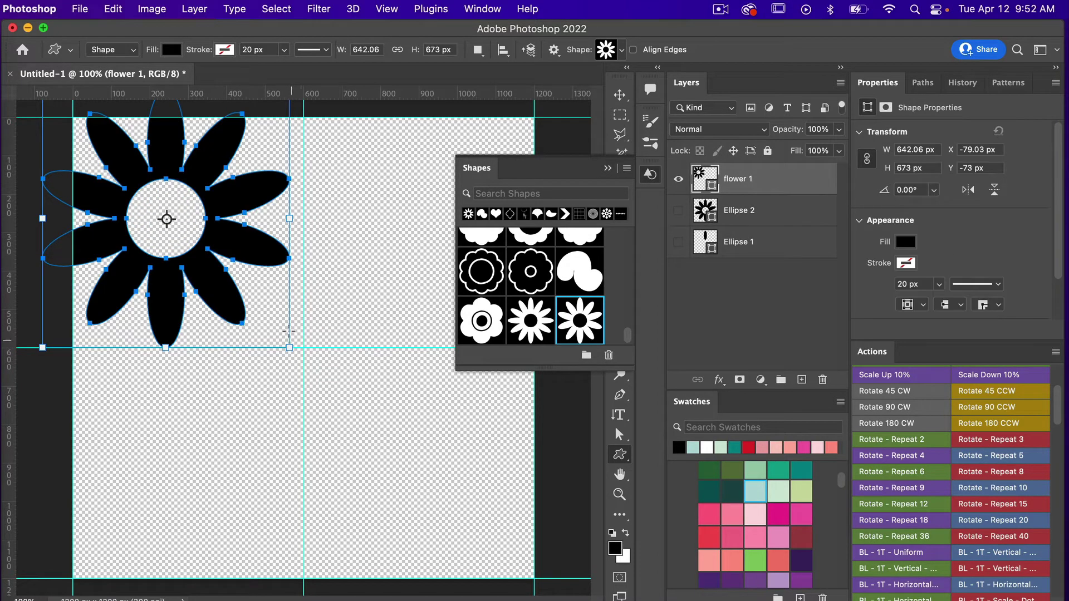
key(v)
drag(242, 247, 293, 299)
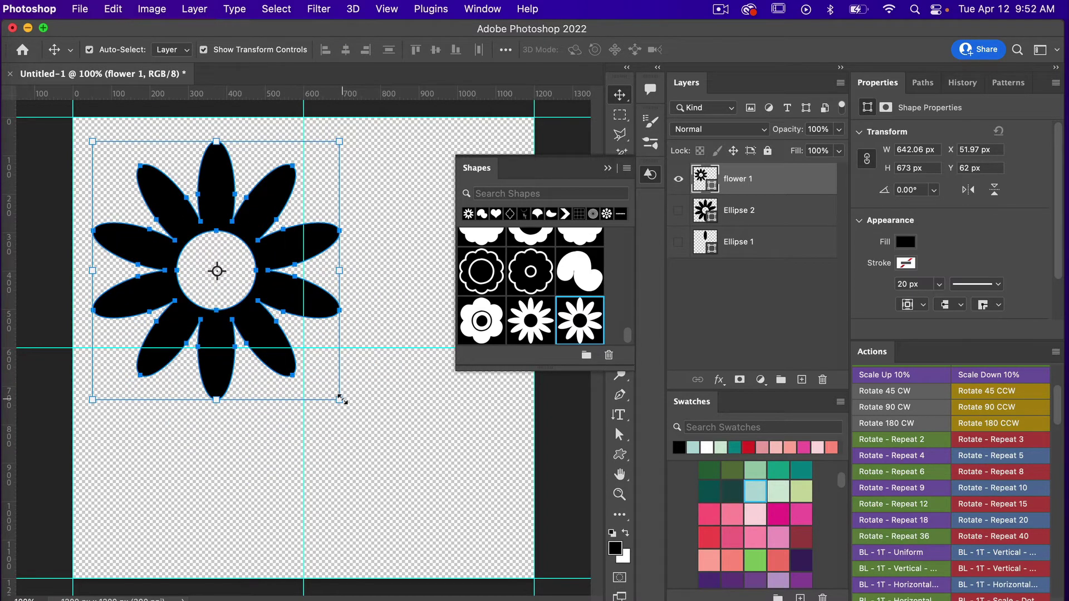
Try scaling the placed custom flower up to about 144% and delete its layer
drag(338, 401, 448, 512)
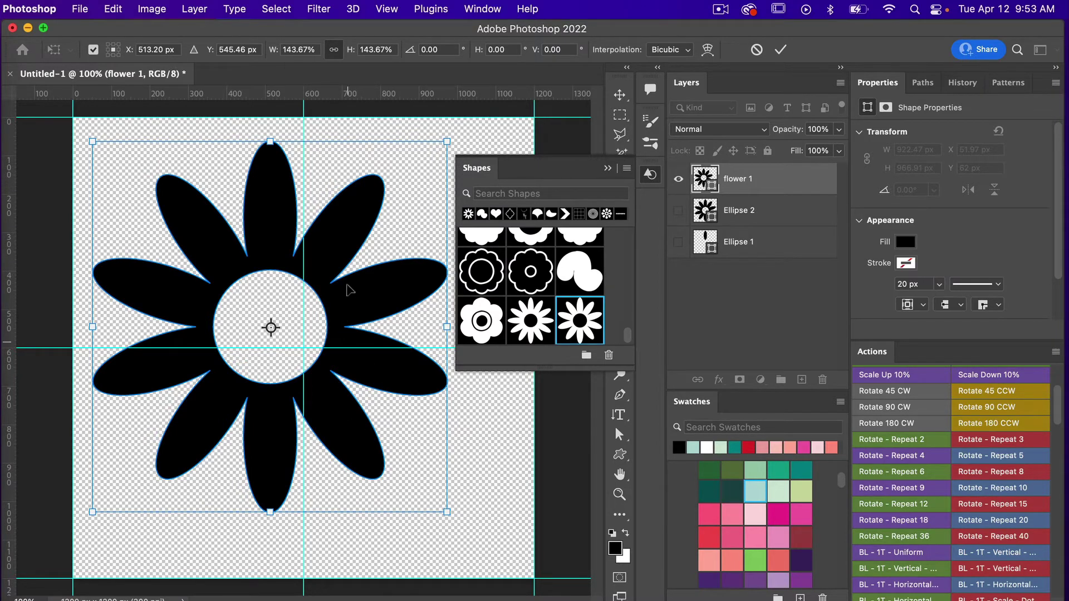
click(756, 50)
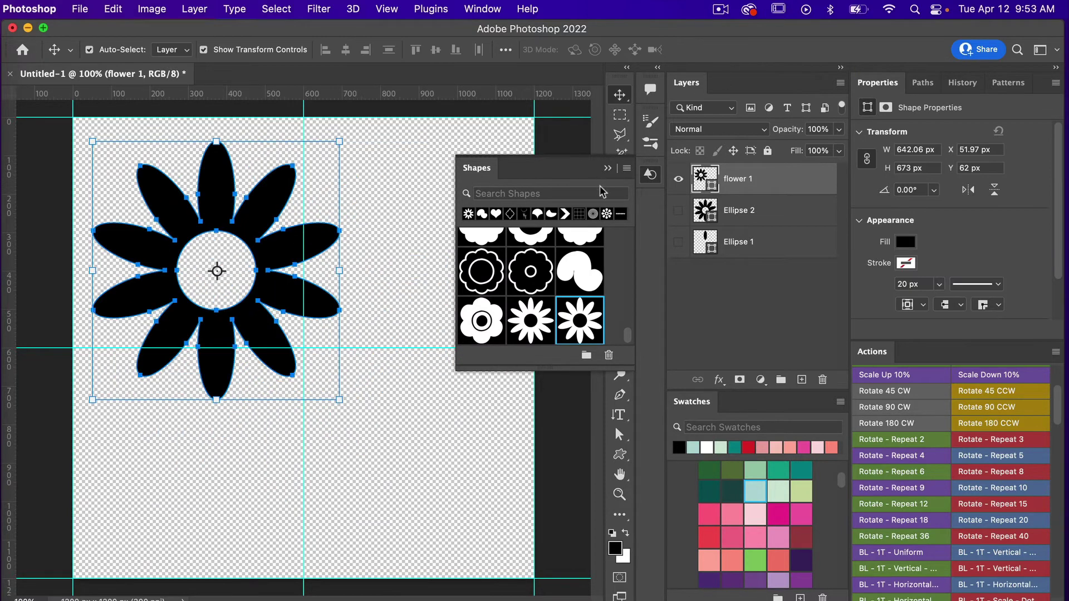
click(756, 192)
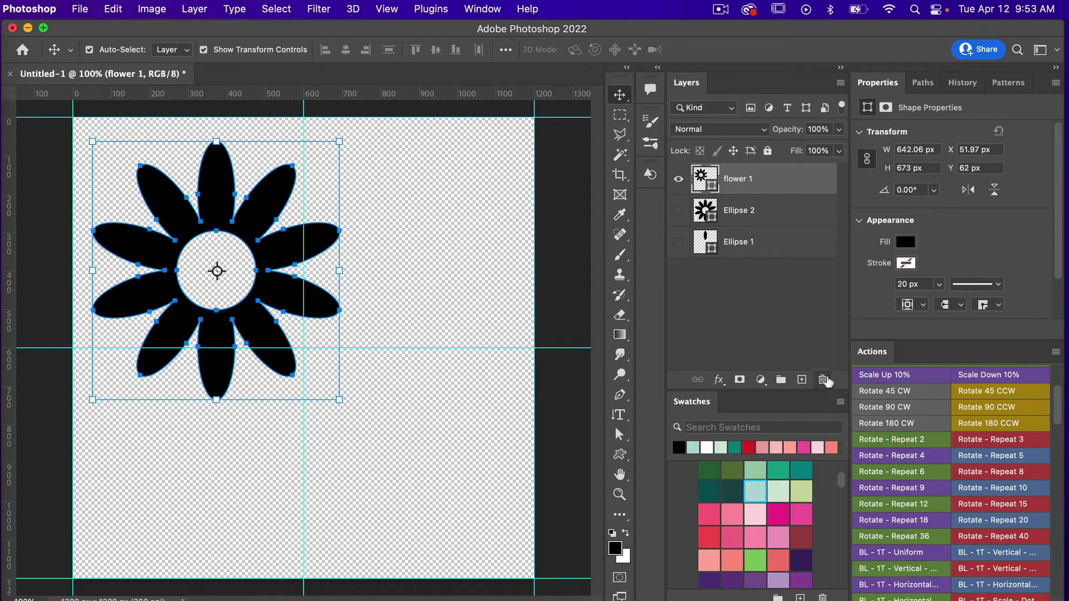
click(822, 380)
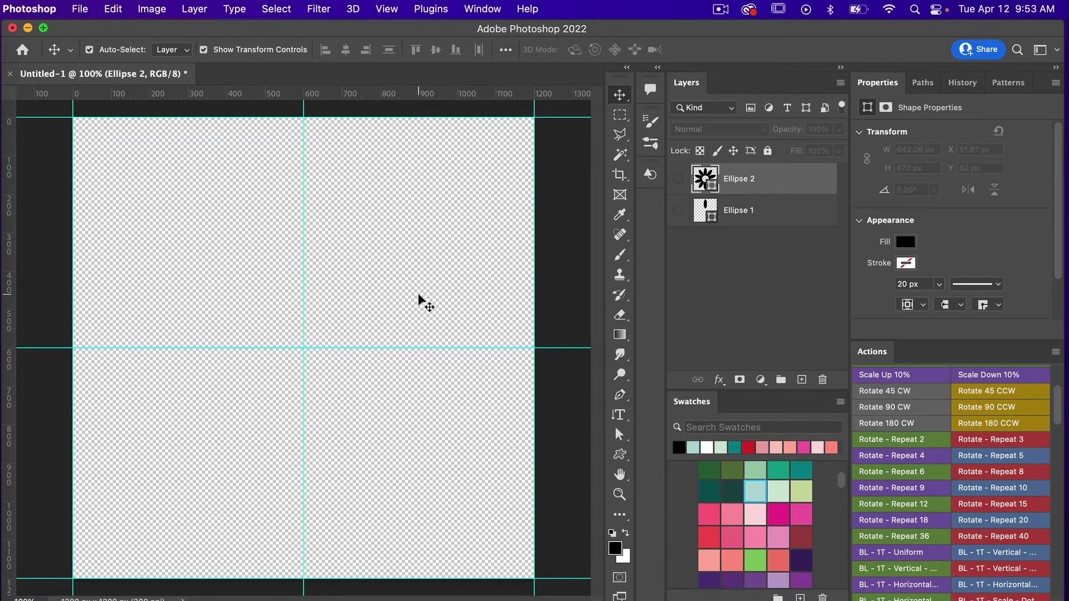
Fill an elliptical selection of about 210 × 340 px with black on a new layer and centre it on the vertical guide near the canvas top
drag(620, 115, 668, 120)
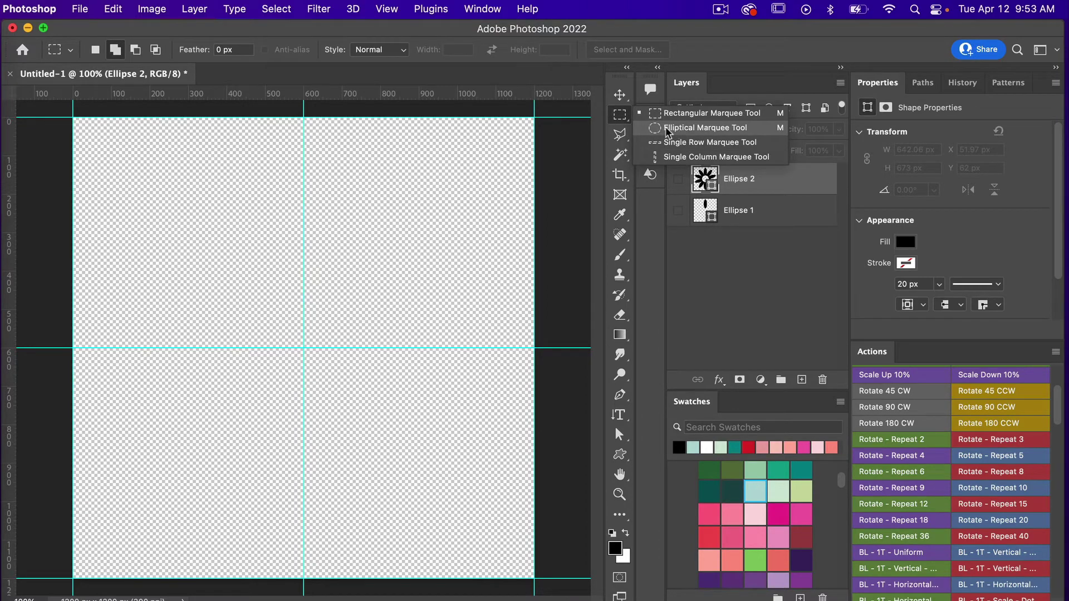
click(688, 131)
drag(249, 163, 329, 295)
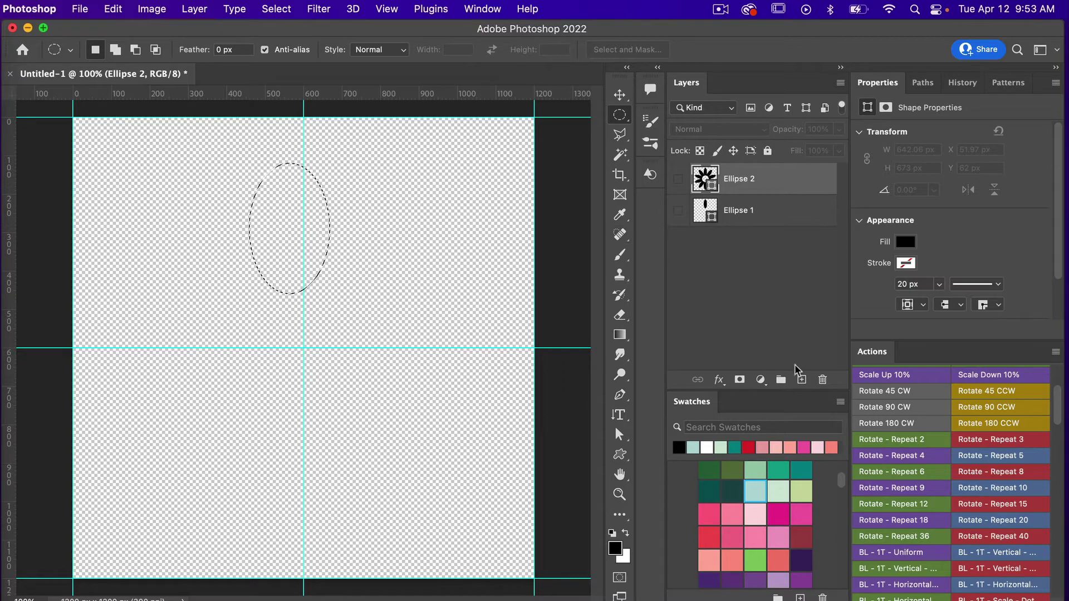
click(802, 380)
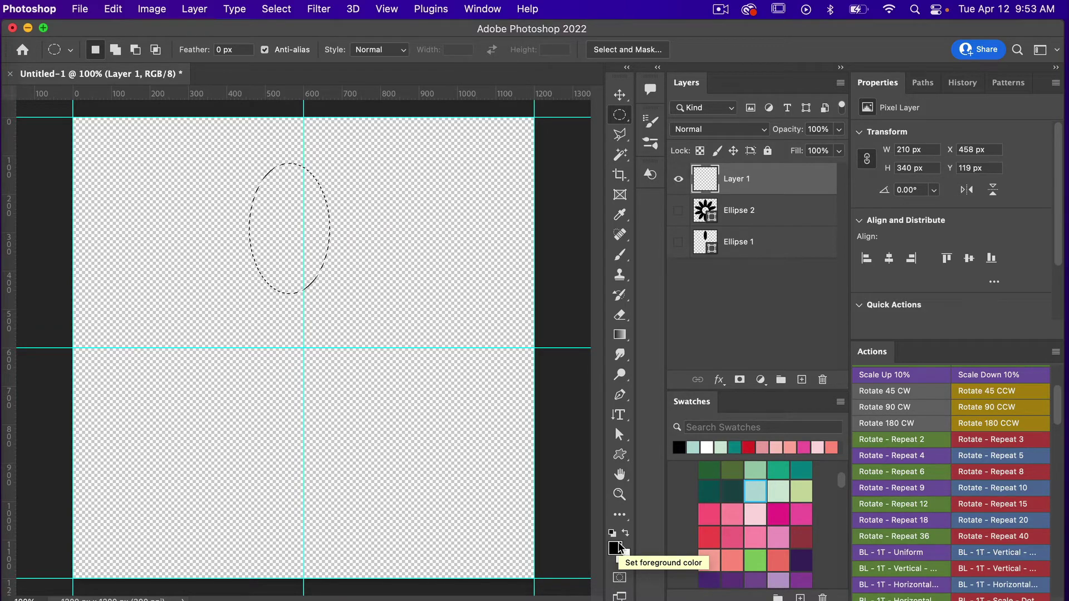
key(alt+BackSpace)
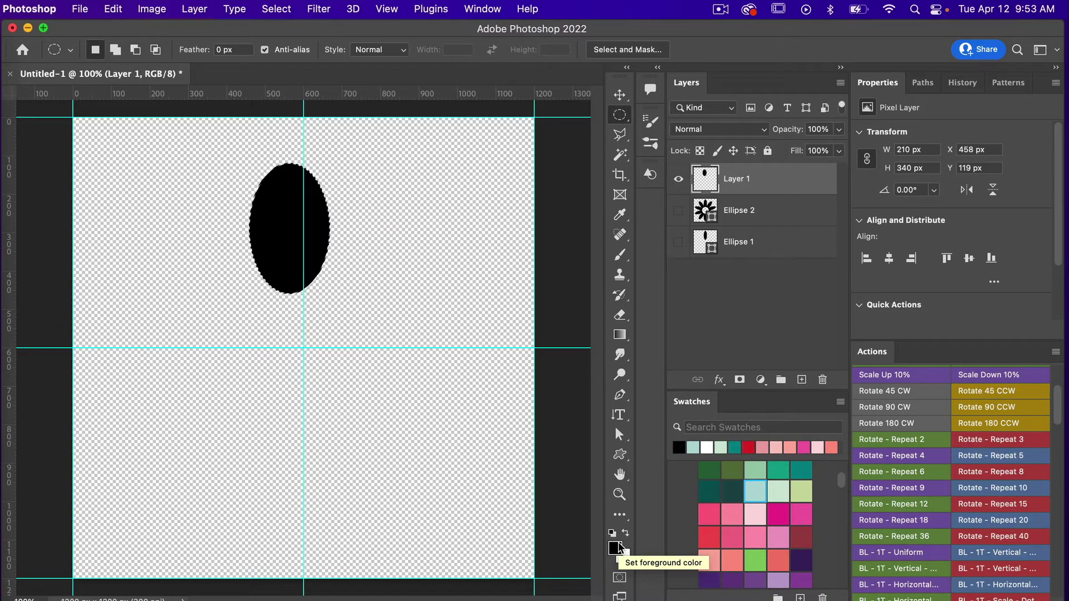
click(494, 381)
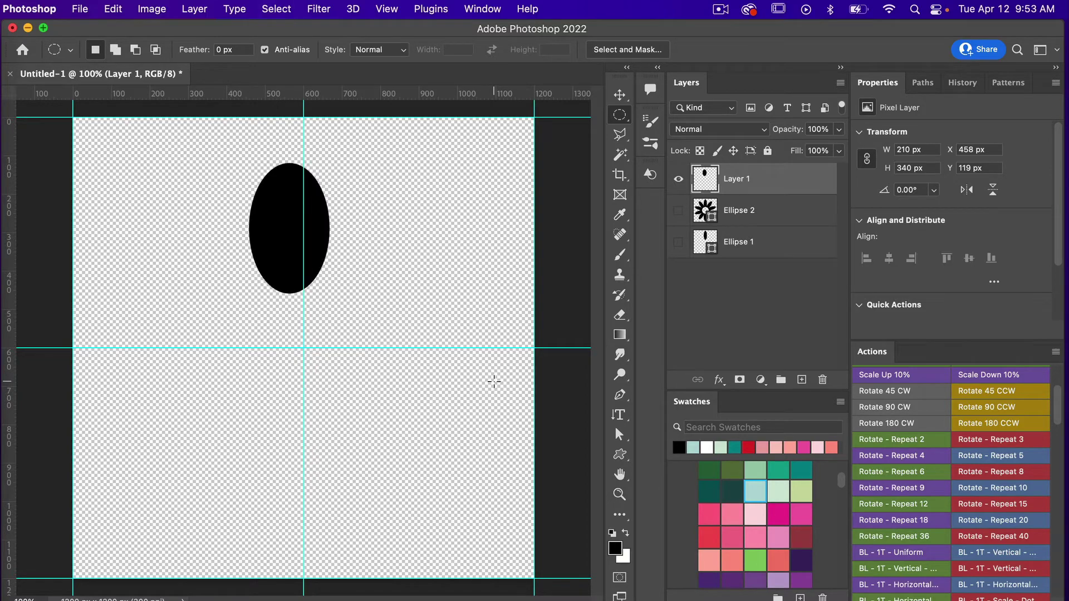
key(v)
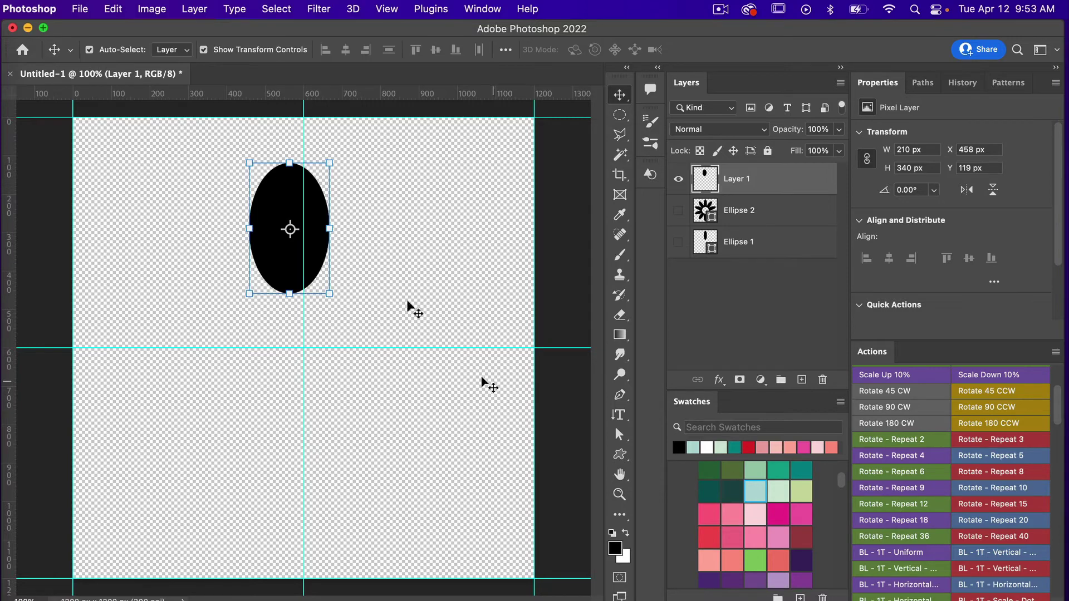
drag(311, 210, 333, 181)
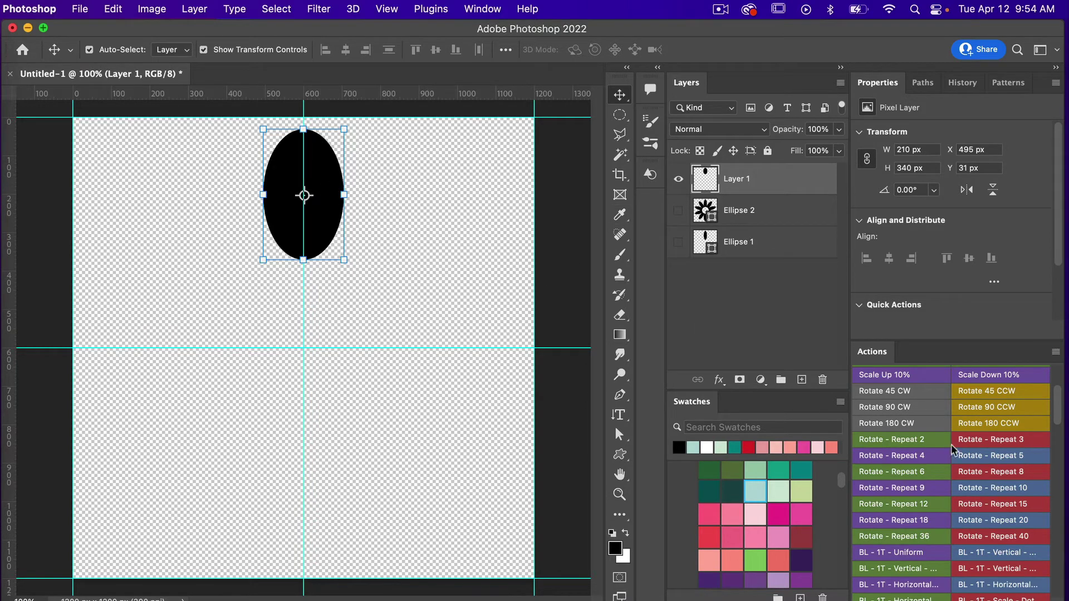
Try the Rotate - Repeat 12 action on the filled ellipse and delete the resulting group
click(906, 508)
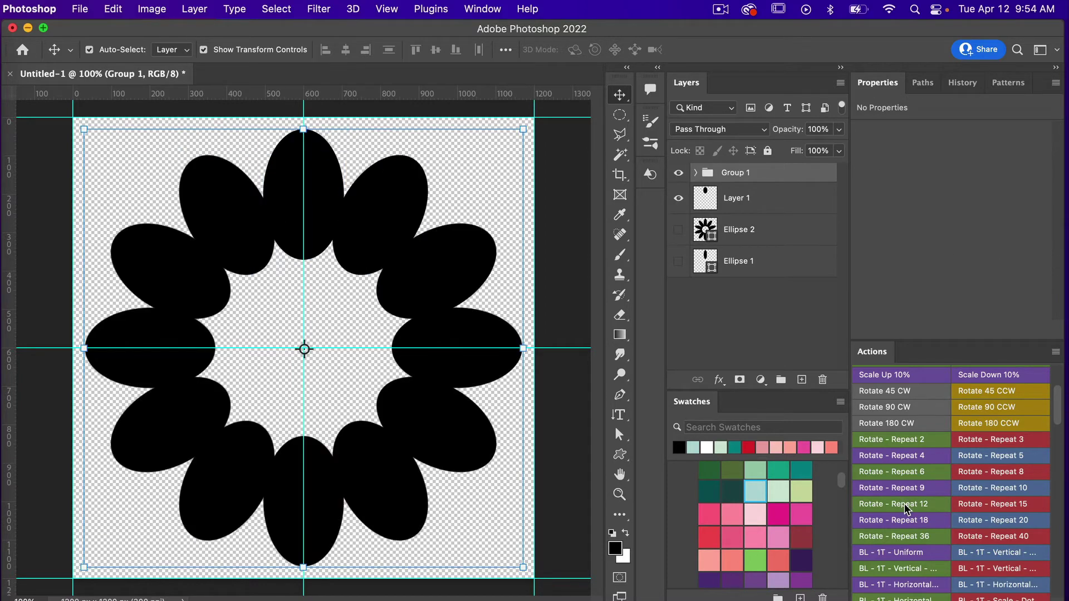
right_click(752, 178)
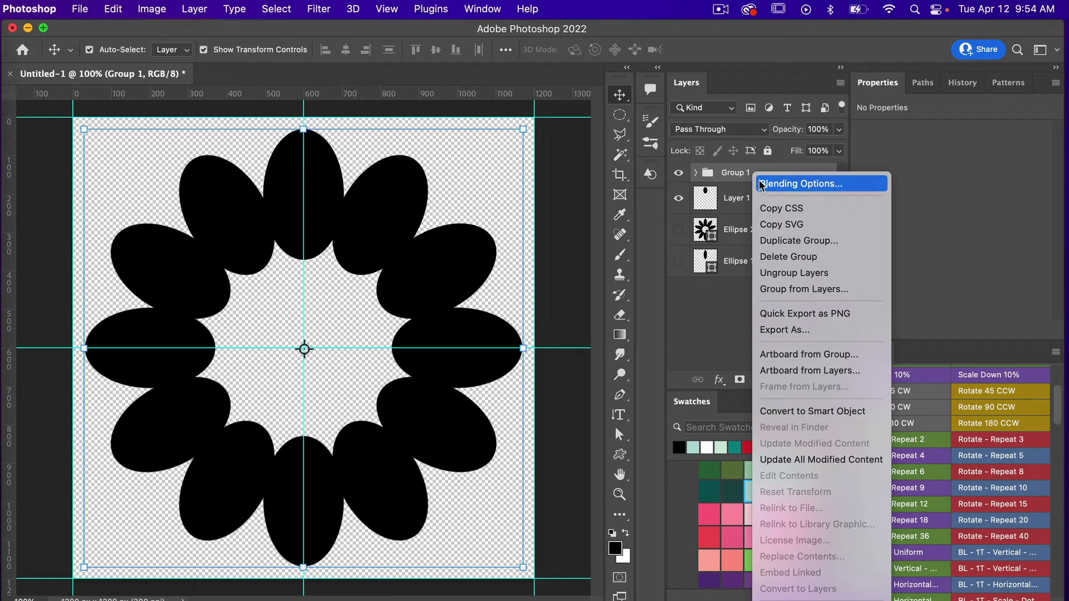
click(786, 256)
click(536, 272)
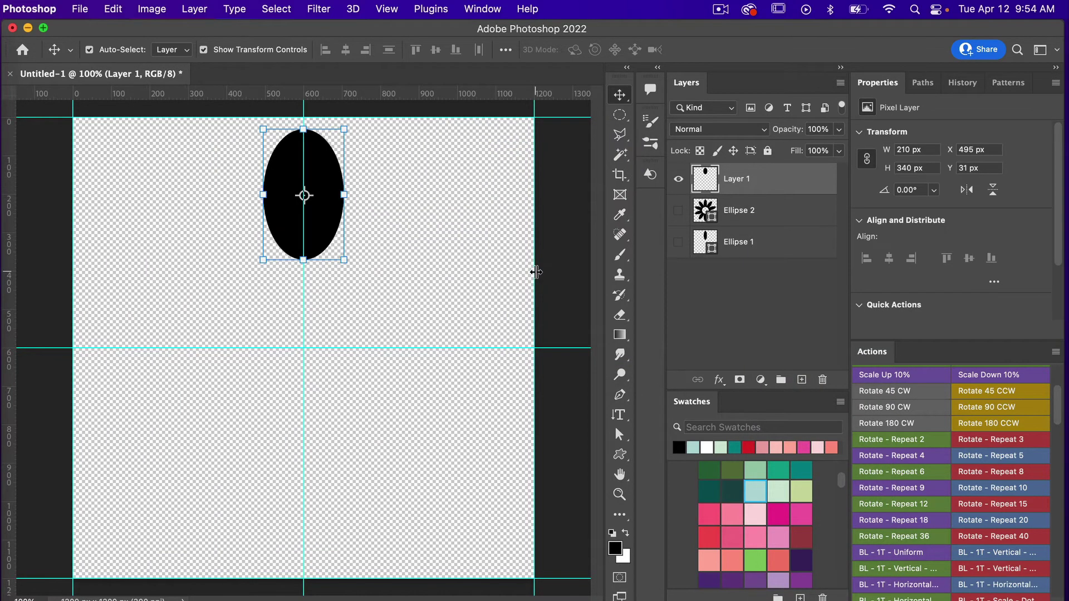
Repeat the filled pixel ellipse around the canvas centre with the Rotate - Repeat 10 action
click(986, 490)
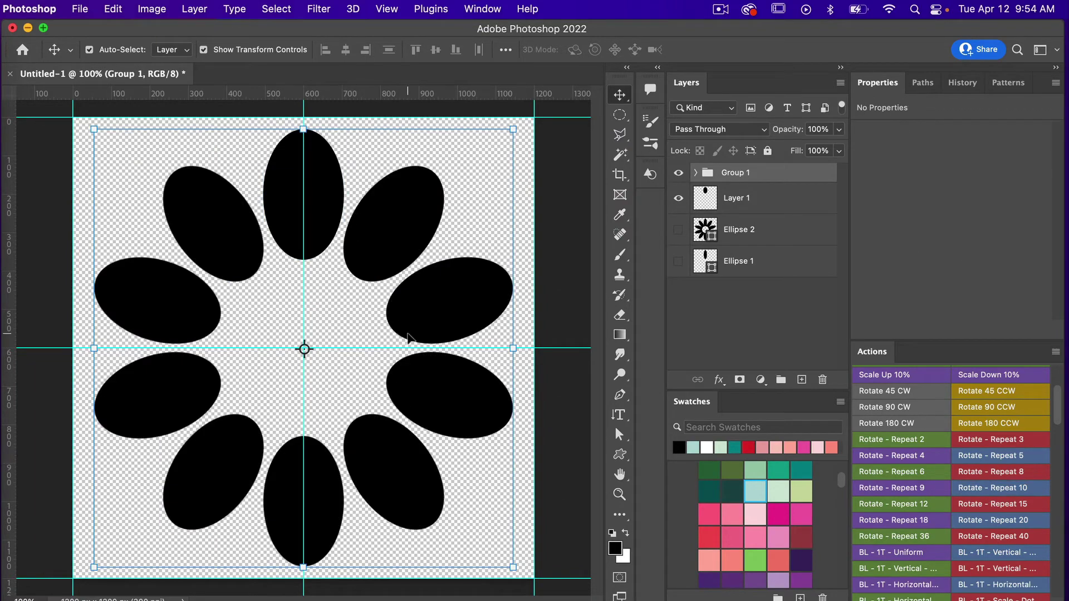
Fill a circular selection of about 278 px with black on a new layer and centre it where the middle guides cross
click(621, 115)
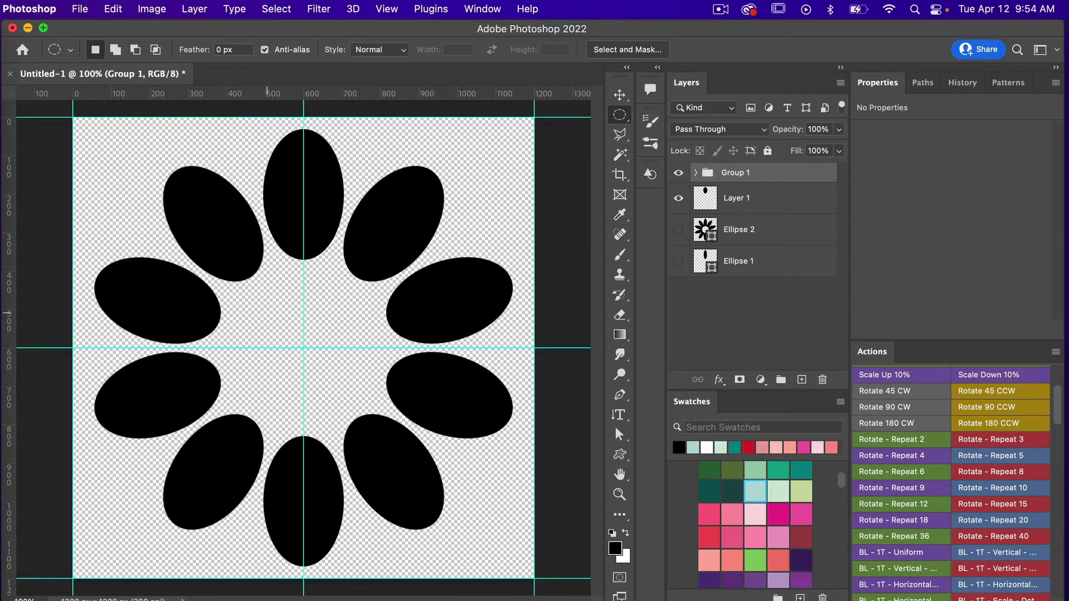
drag(268, 313, 378, 398)
click(800, 381)
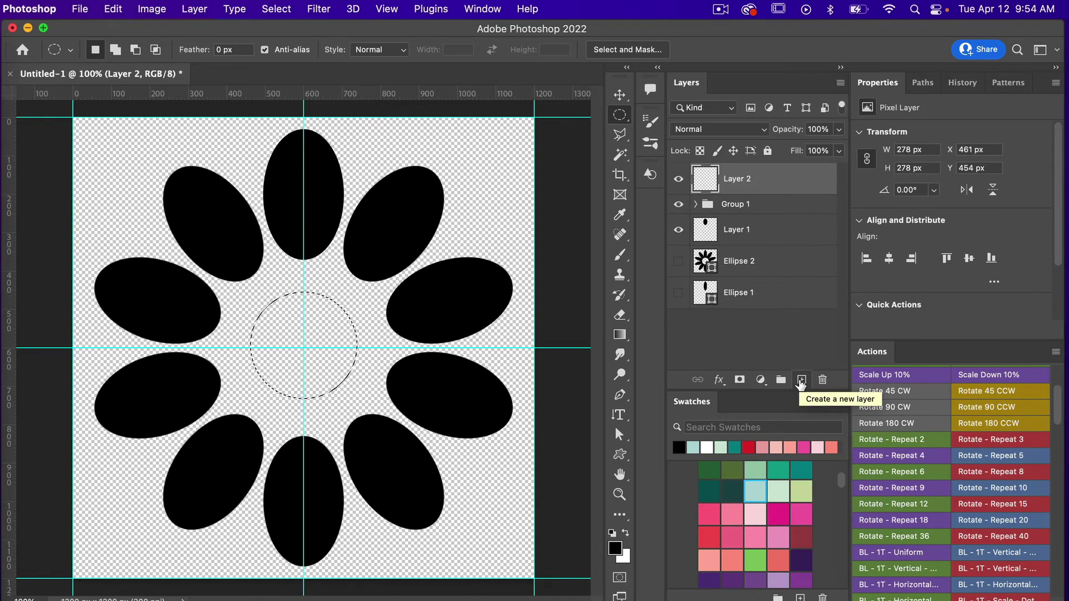
key(alt+BackSpace)
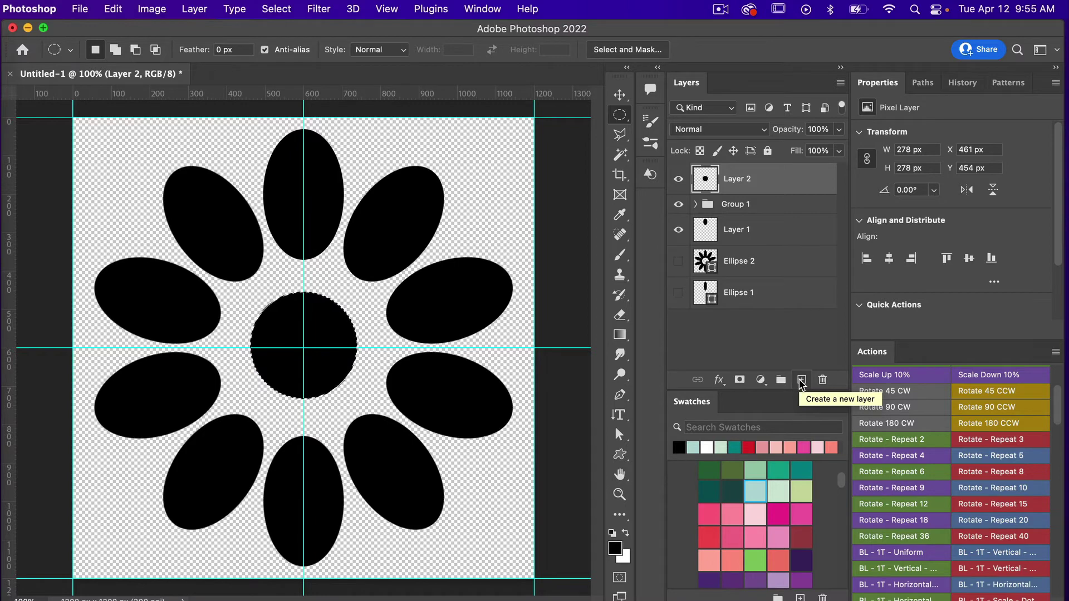
key(super+d)
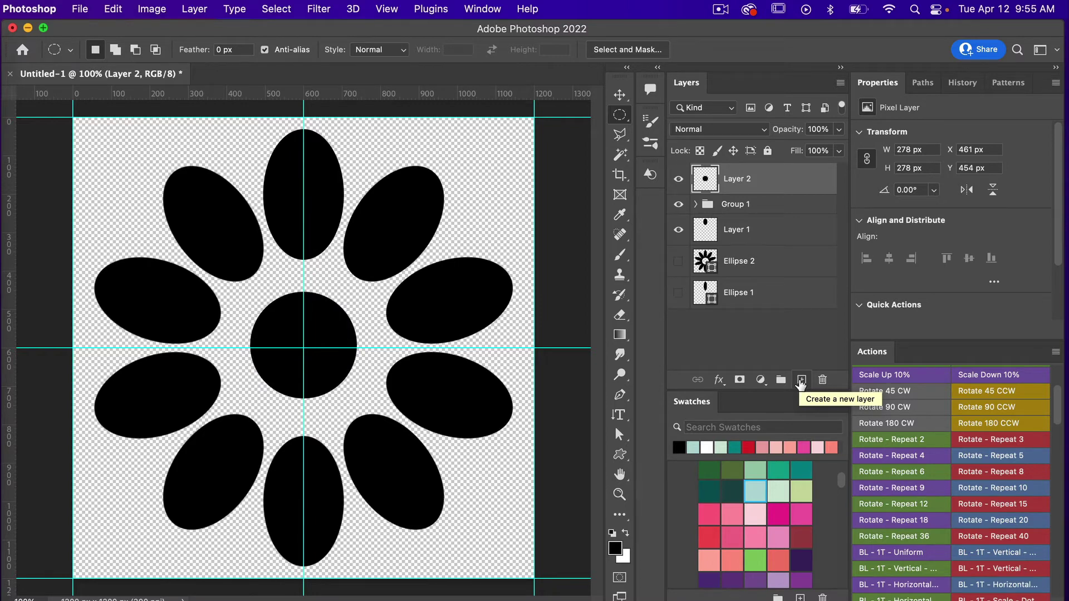
key(v)
drag(321, 322, 320, 320)
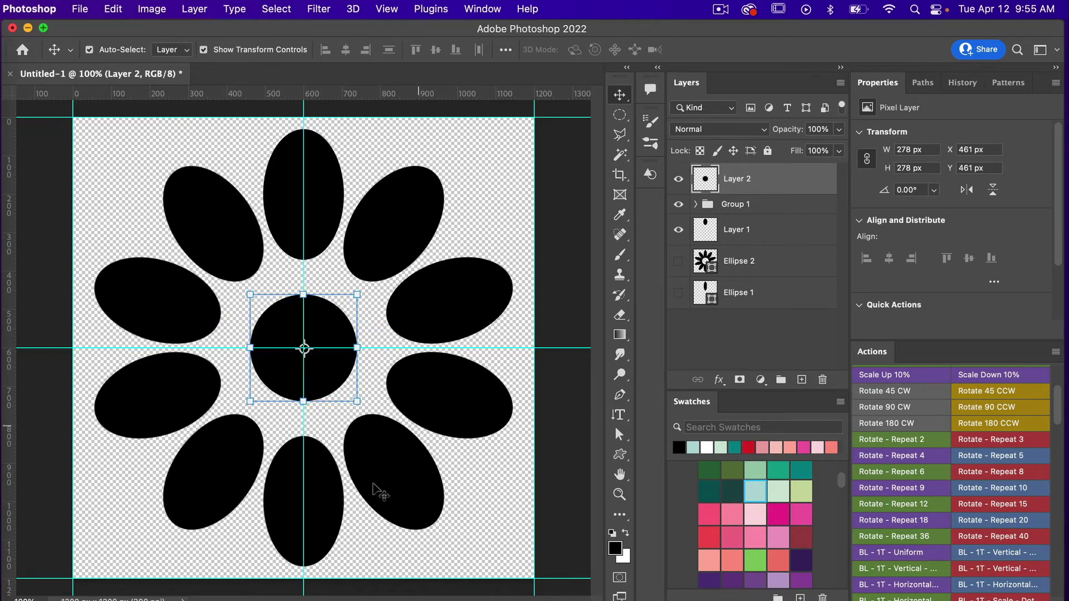
Scale the centre circle up to about 133% around its midpoint and apply the transformation
drag(361, 287, 393, 258)
drag(356, 302, 340, 321)
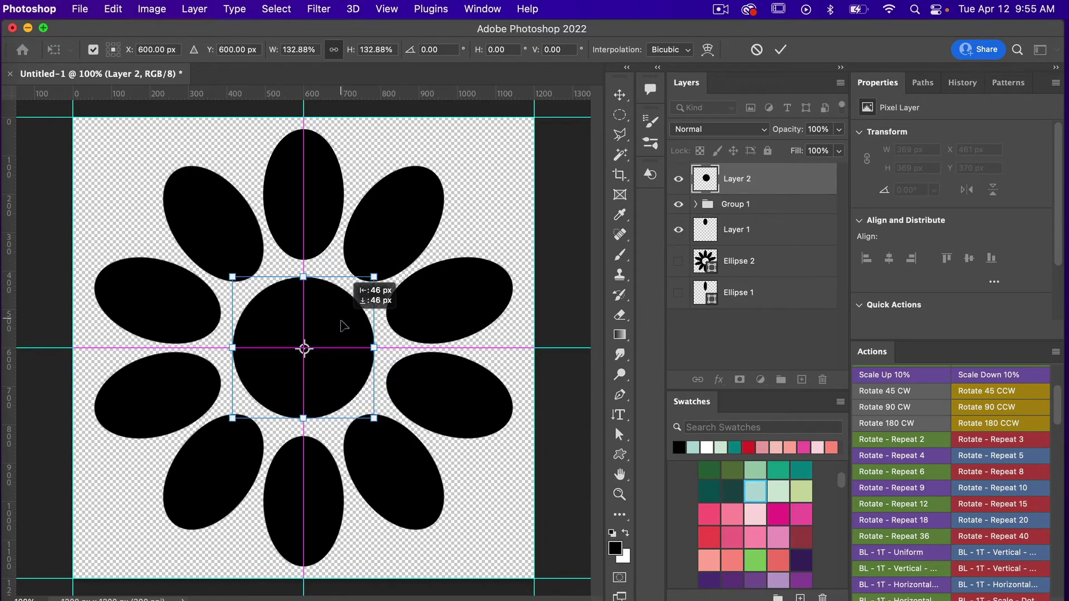
click(781, 49)
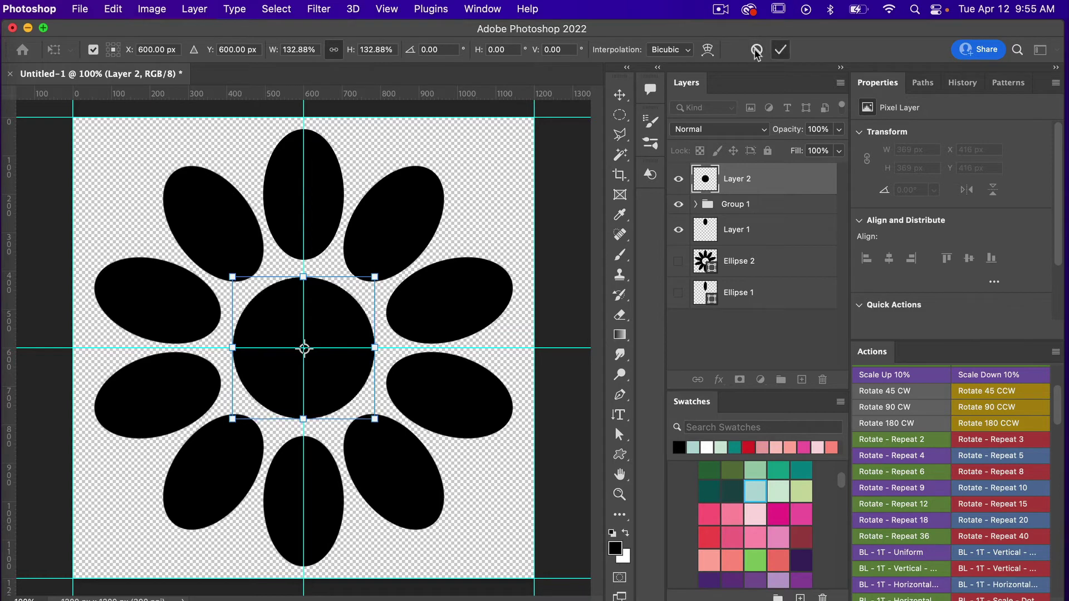
click(514, 158)
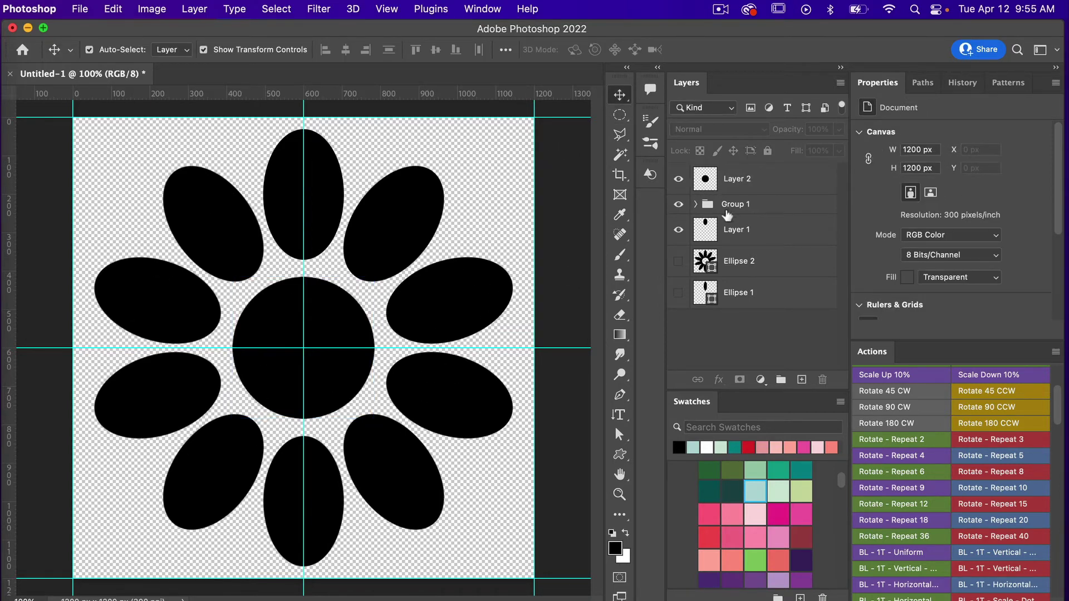
Merge all the petal copies inside Group 1 into a single layer
click(696, 204)
click(768, 234)
scroll(775, 322, down, 2)
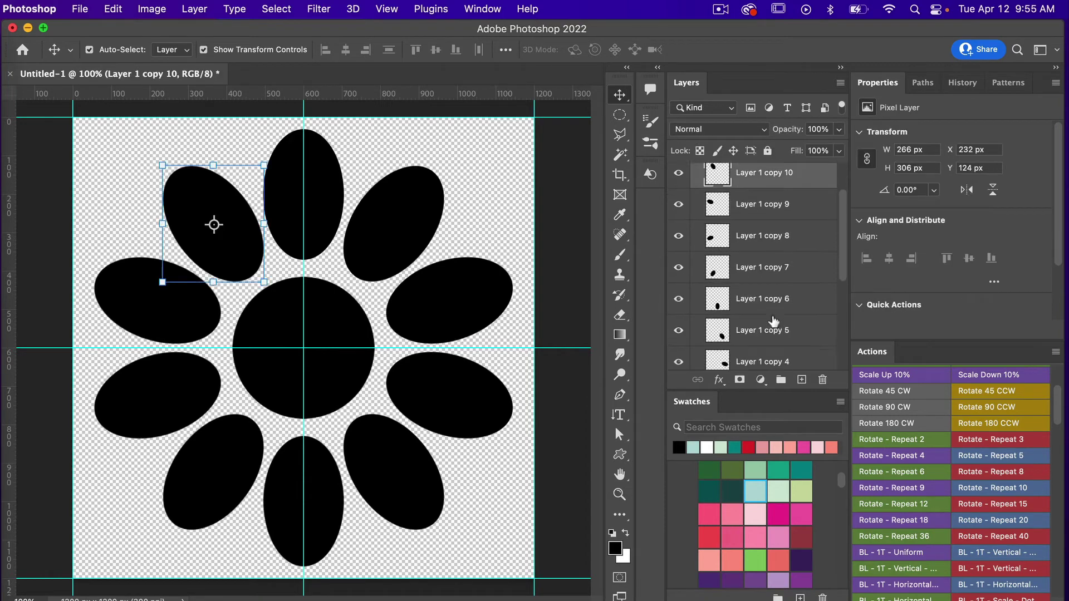
scroll(774, 322, down, 1)
shift+click(772, 300)
right_click(772, 300)
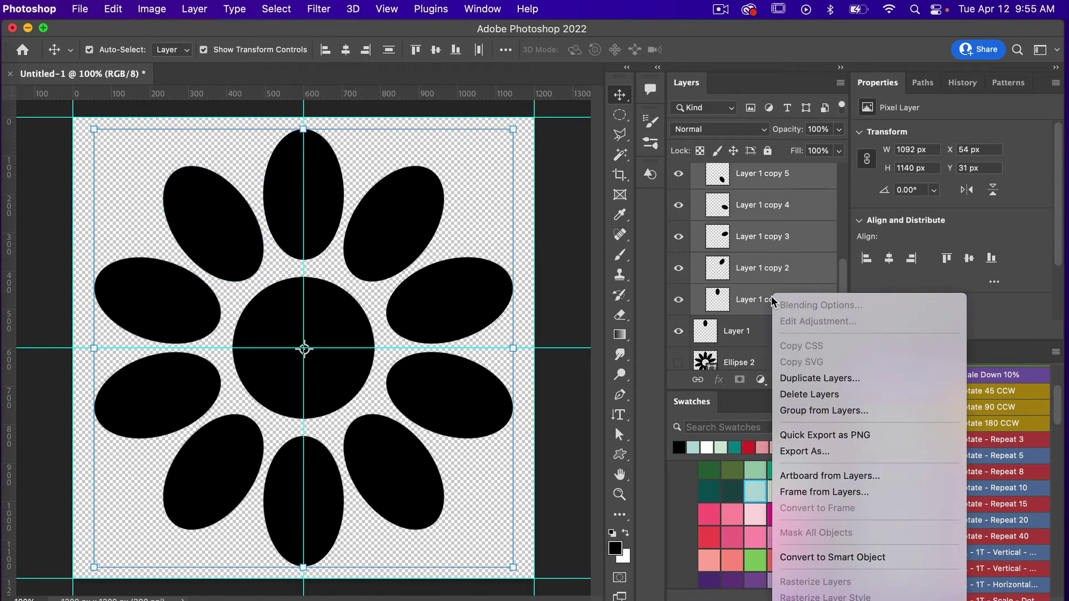
scroll(824, 473, down, 10)
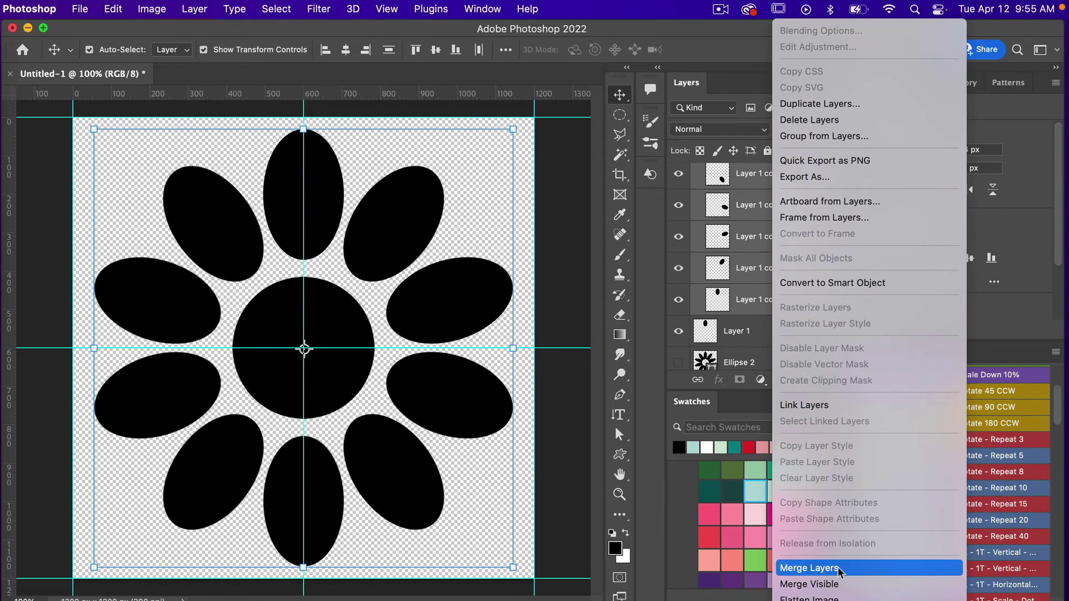
click(826, 568)
Move the merged petals layer out of Group 1 and merge it with the centre circle's layer
drag(745, 235, 745, 198)
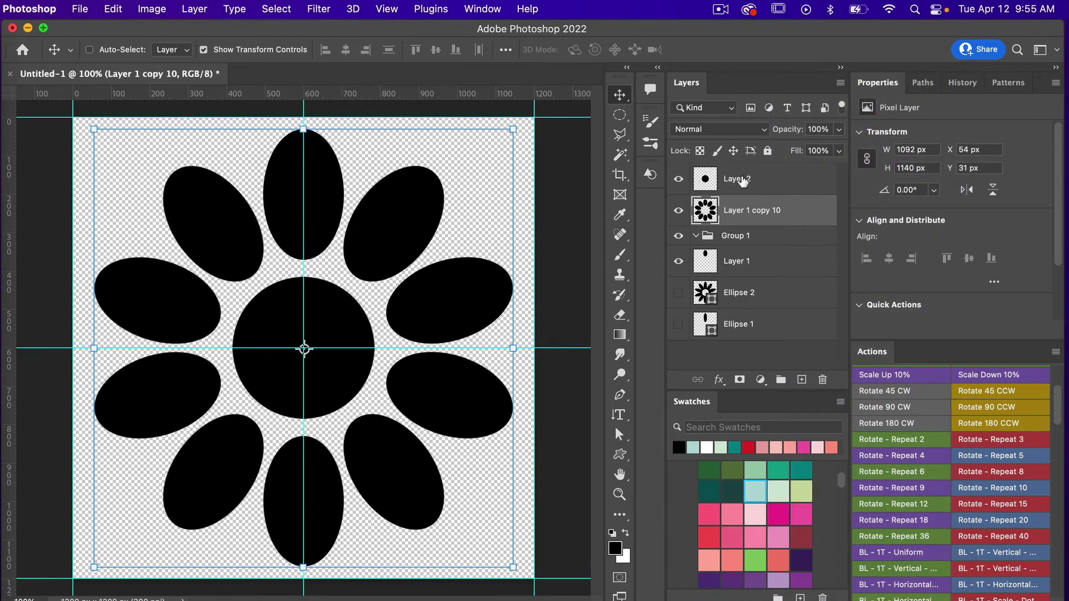
right_click(741, 177)
scroll(798, 494, down, 10)
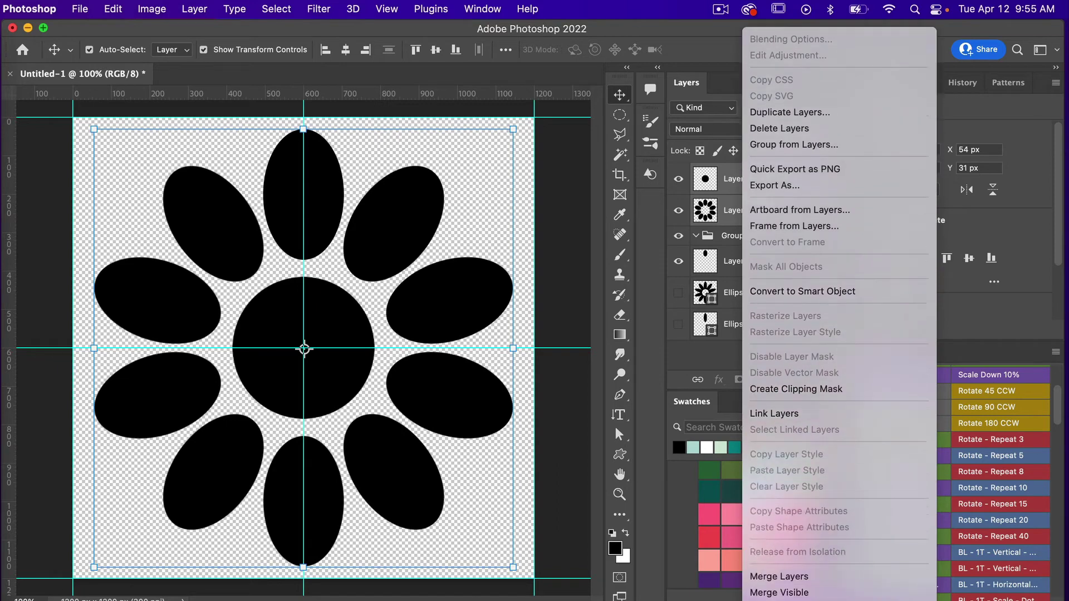
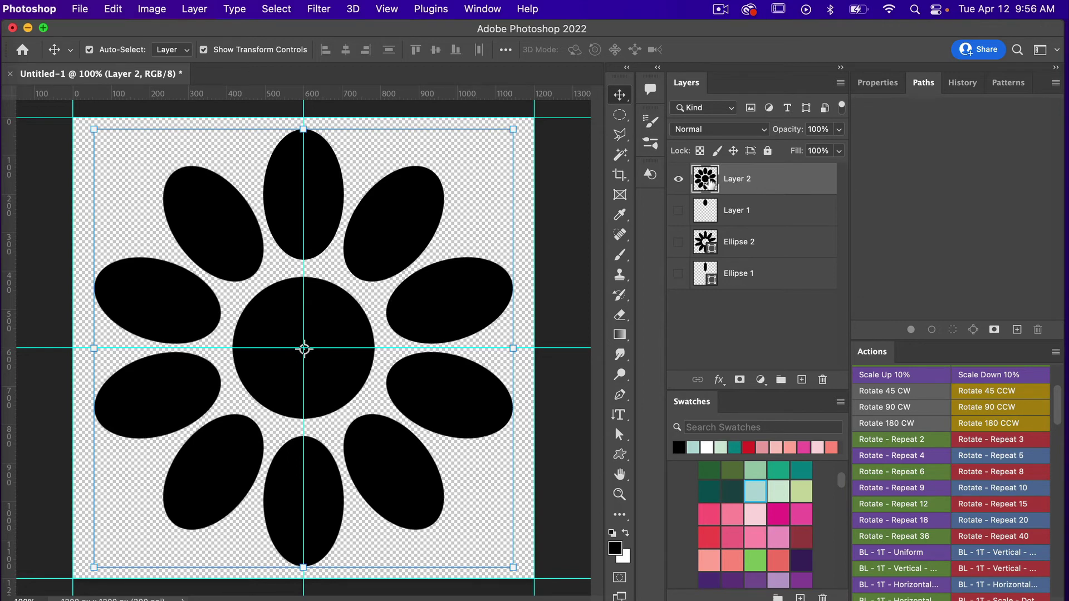
Load the merged flower layer as a selection and convert it to a work path with a 1.0-pixel tolerance
super+click(706, 179)
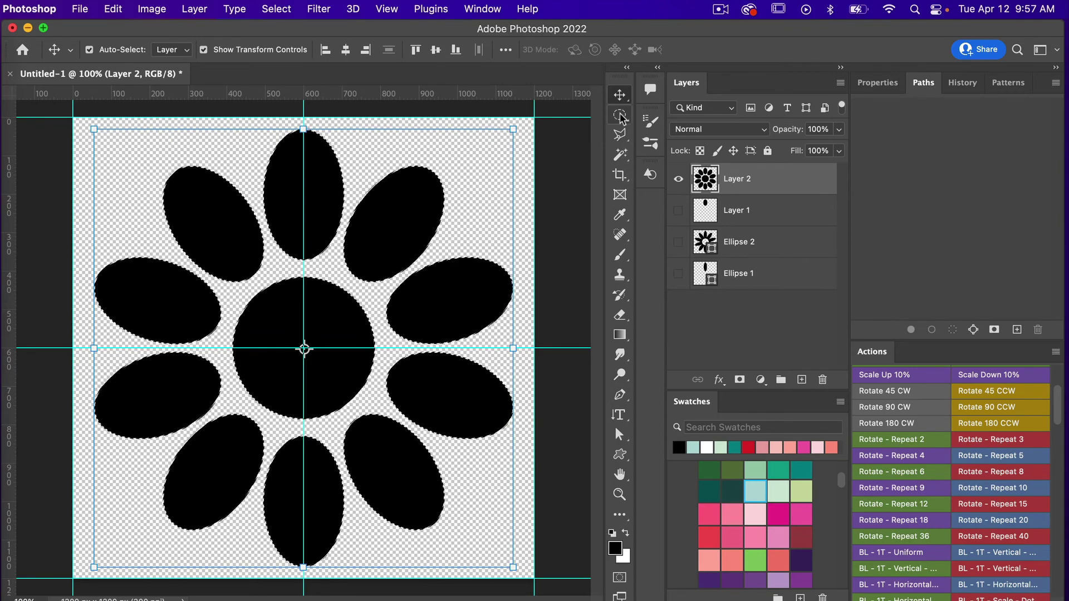
key(m)
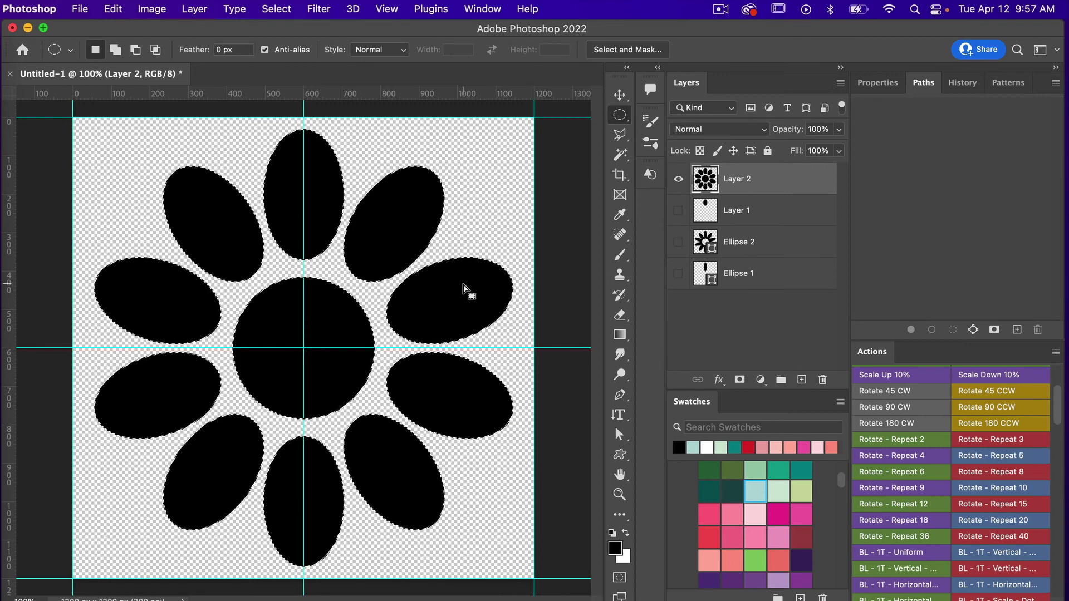
right_click(463, 286)
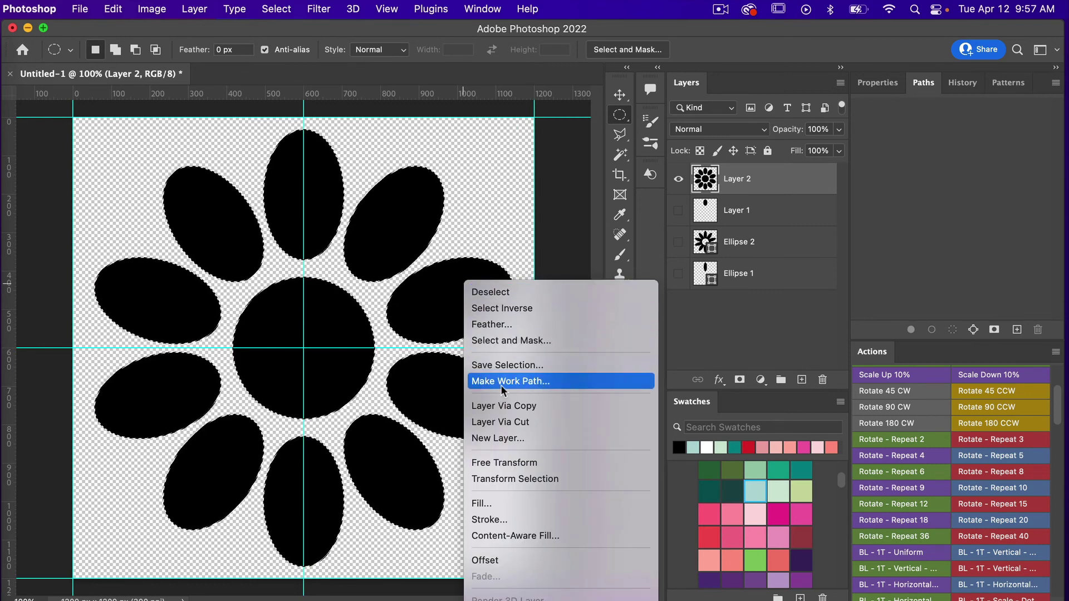
click(556, 382)
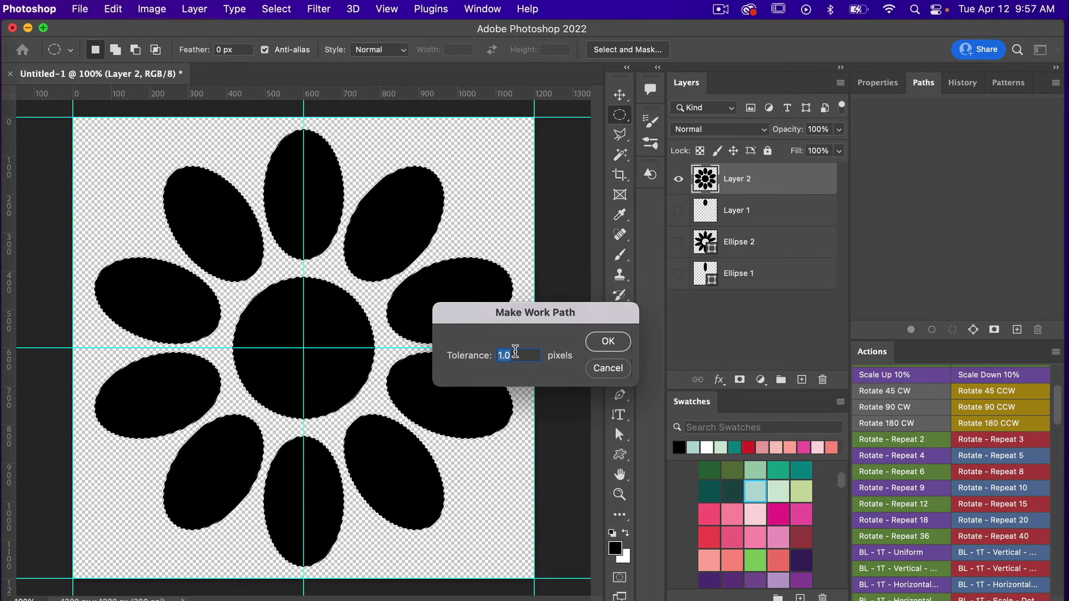
click(606, 346)
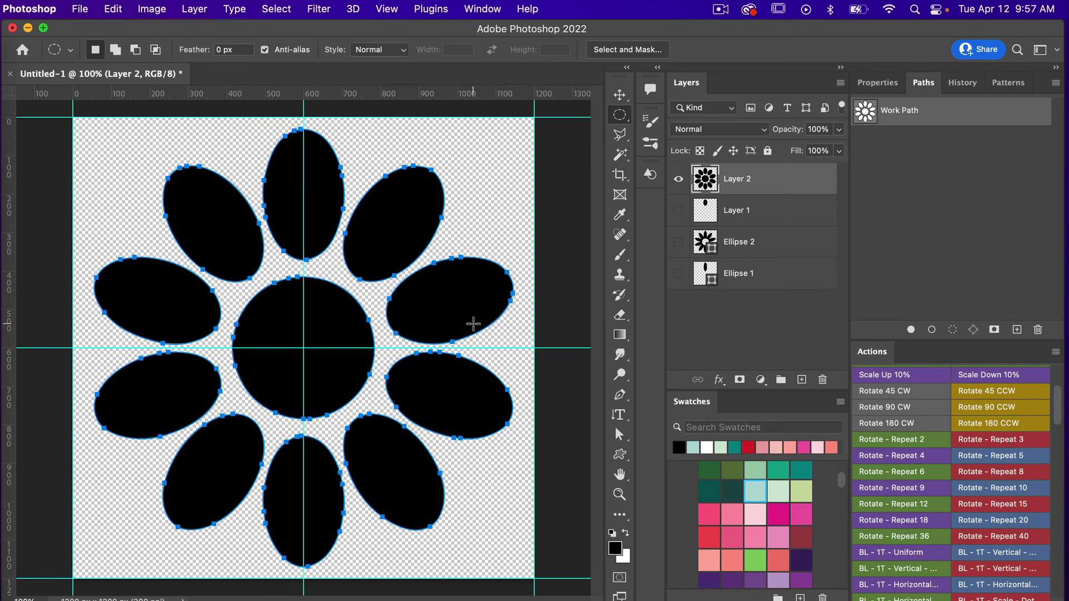
Define the flower's work path as a custom shape named "flower 2" and display it in the shapes library
key(p)
right_click(467, 301)
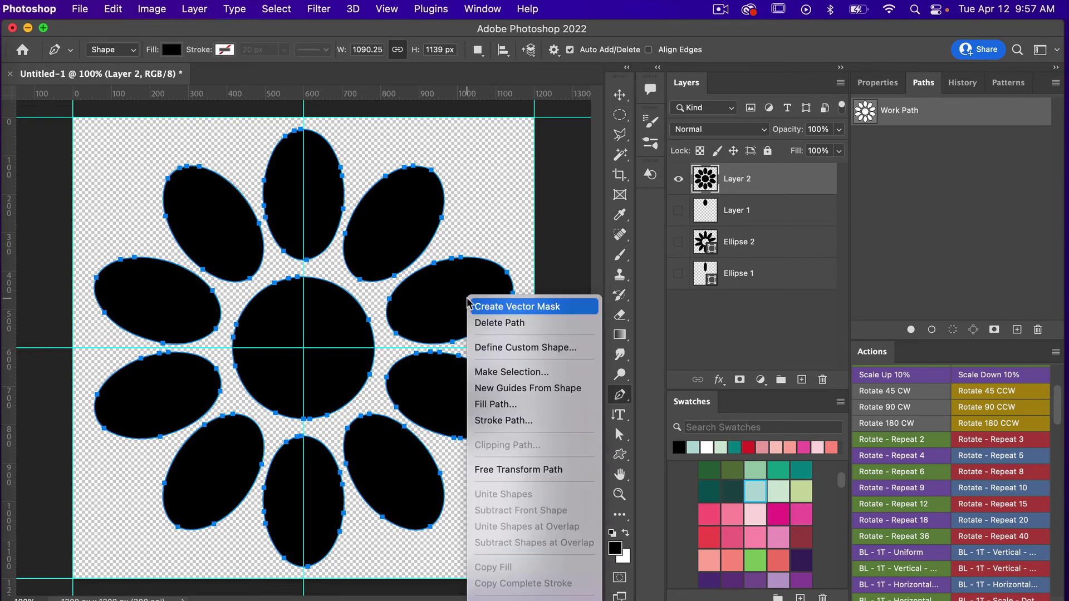
click(542, 348)
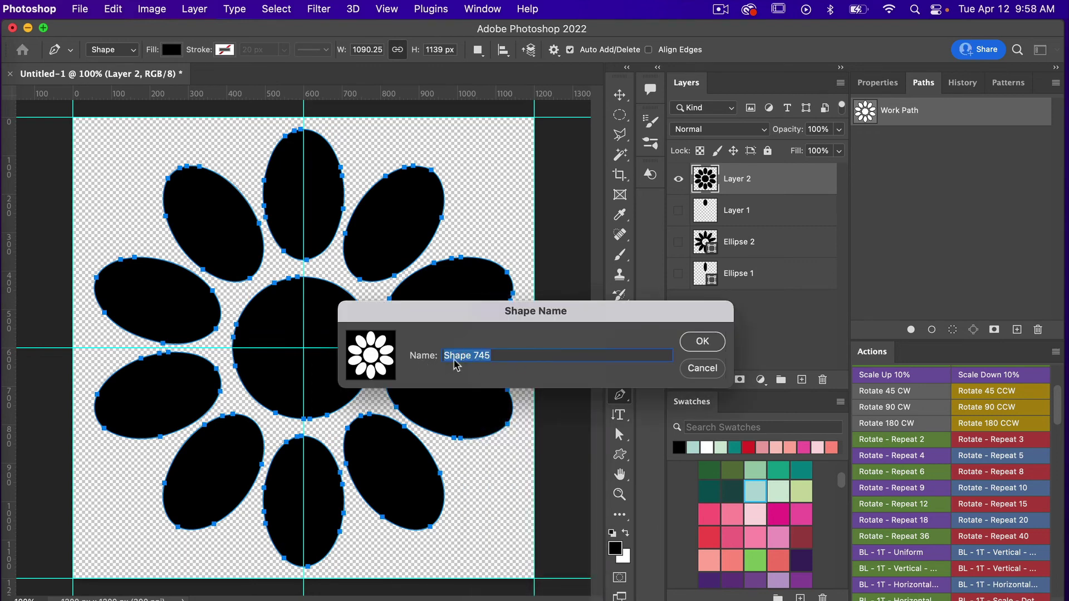
text(flower 2)
click(702, 340)
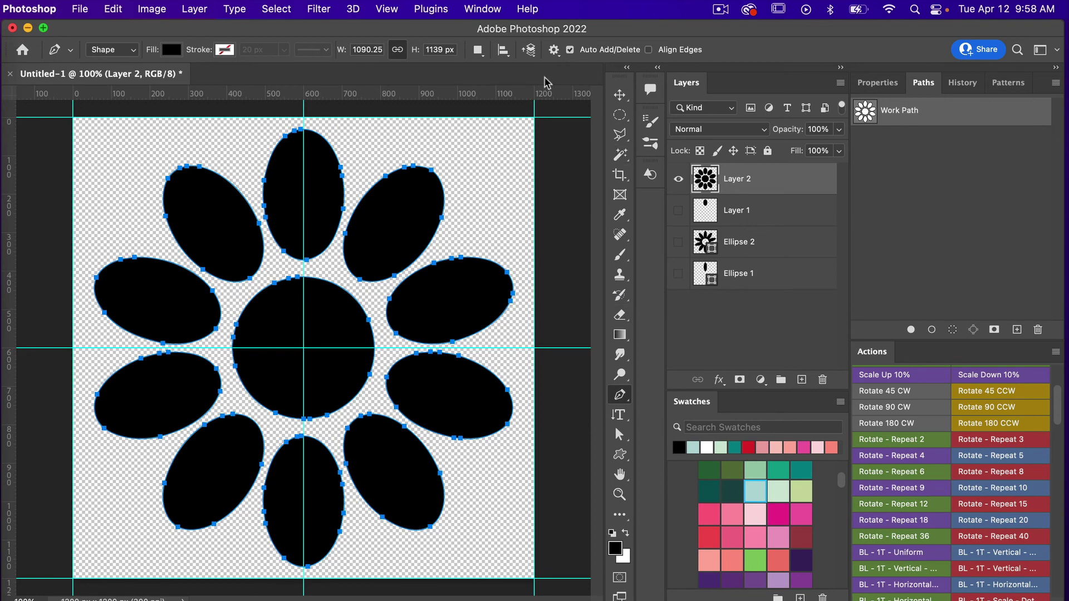
click(483, 9)
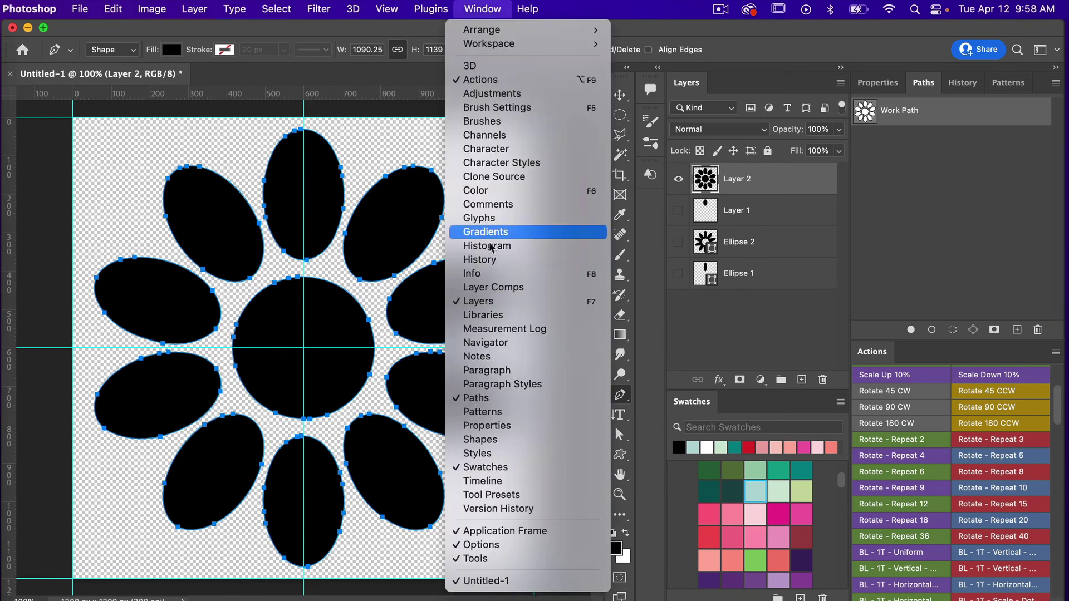
click(484, 440)
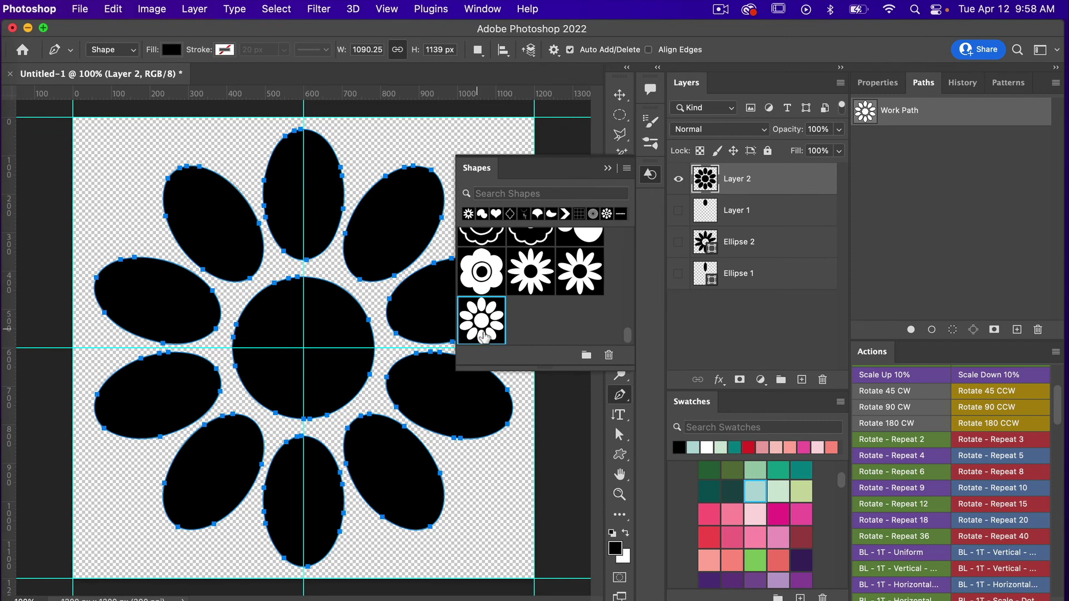